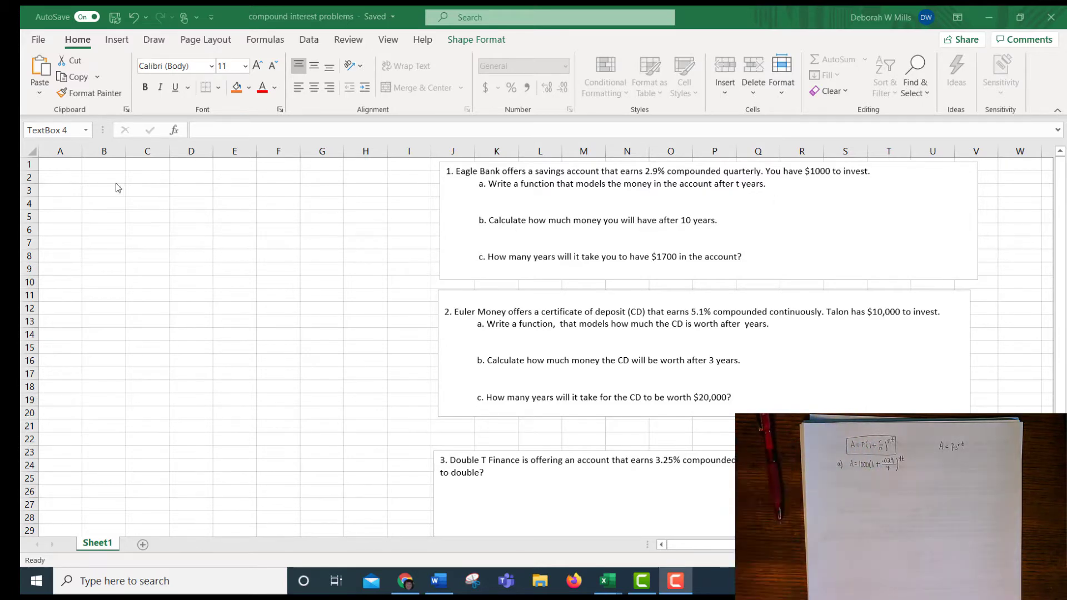
Enter the table headers t in A1 and A(t) in B1
left_click(67, 168)
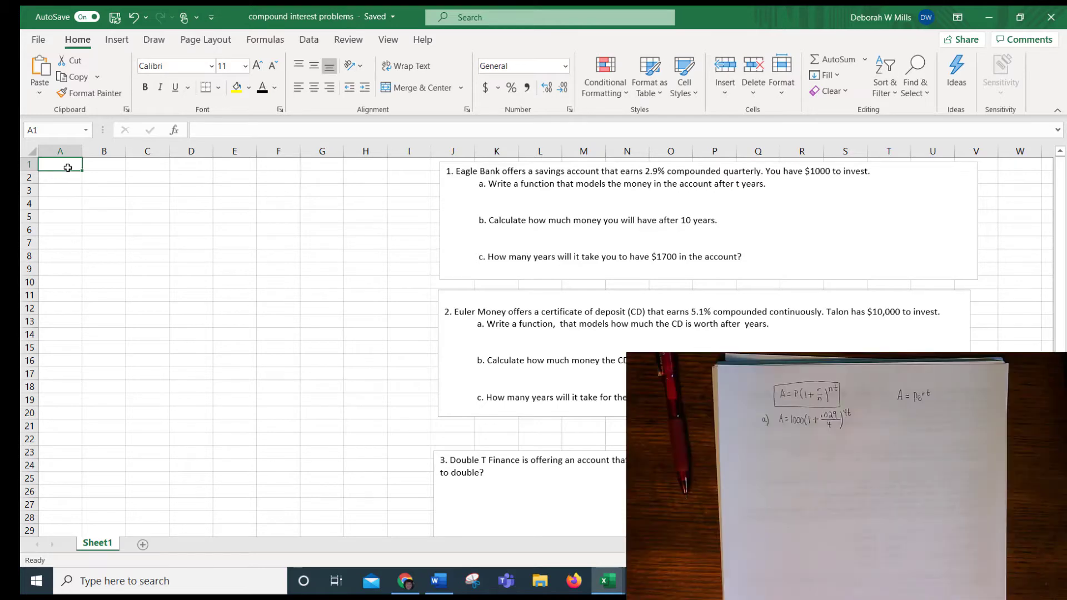
type("t")
key("Tab")
type("A(")
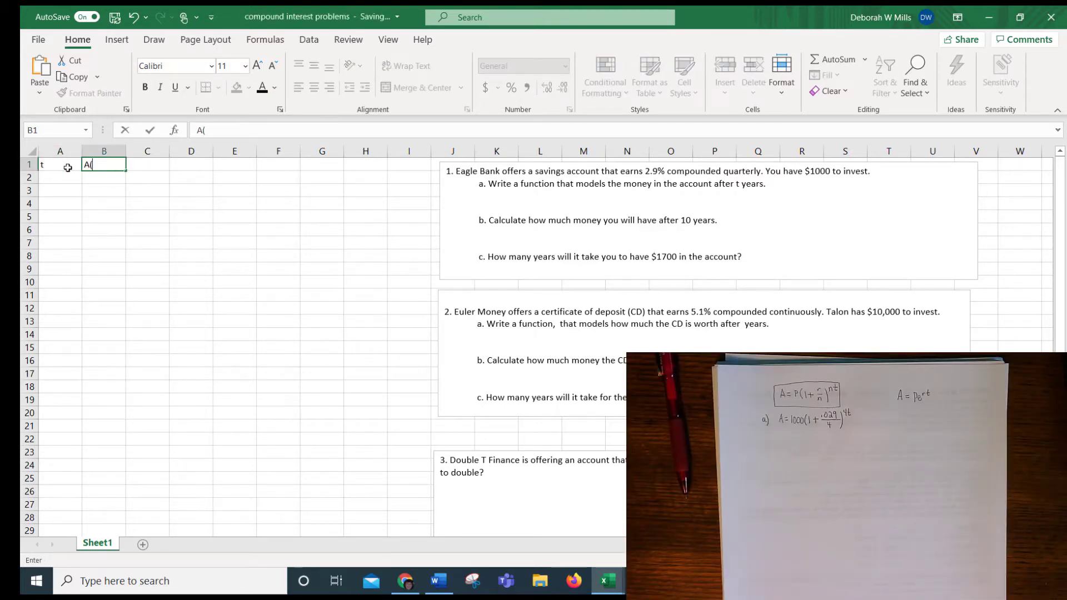
key("Return")
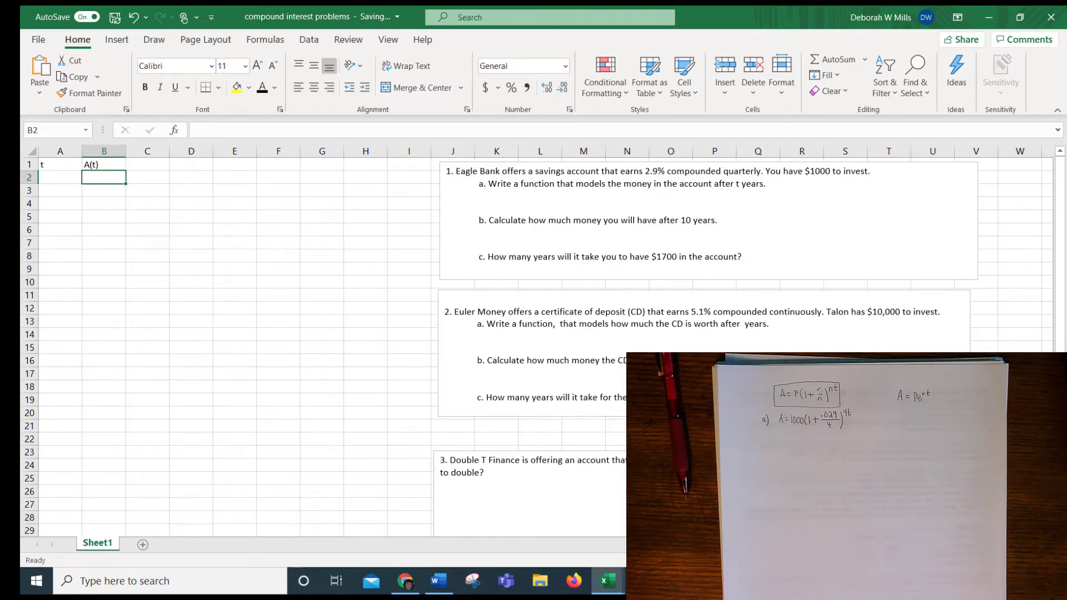
Enter =1000*(1+.029/4)^(4*A2) in B2 for $1000 at 2.9% compounded quarterly
scroll(317, 333, "up", 4)
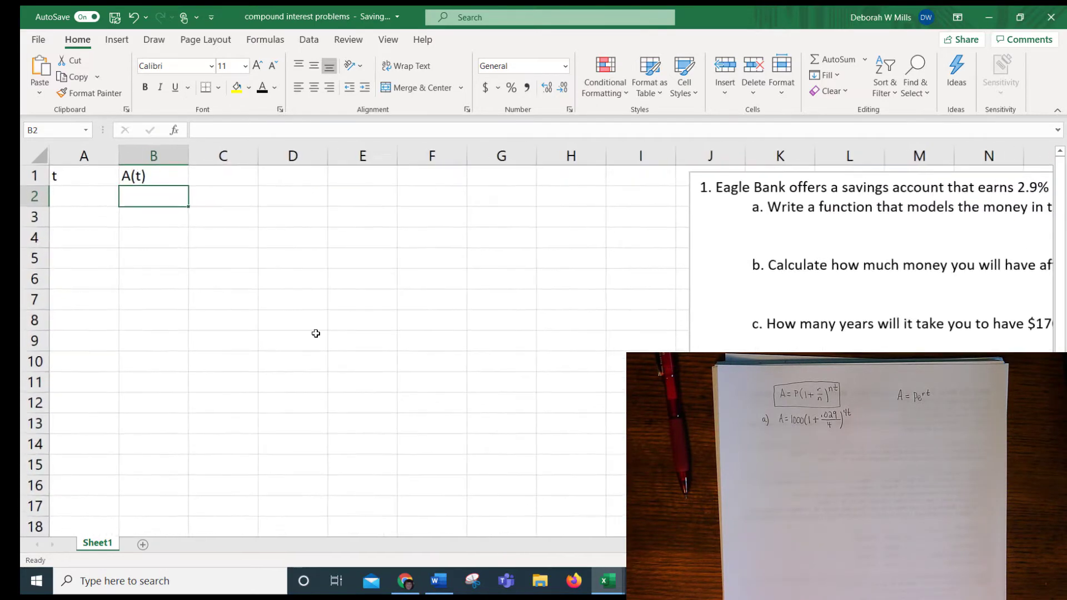
type("=")
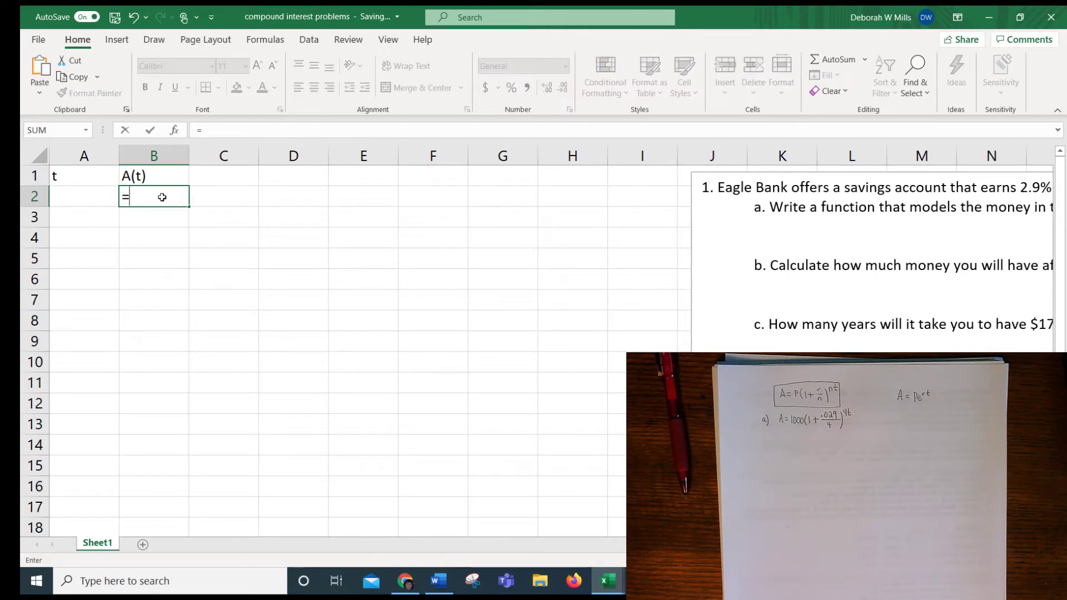
type("1000*(1+.")
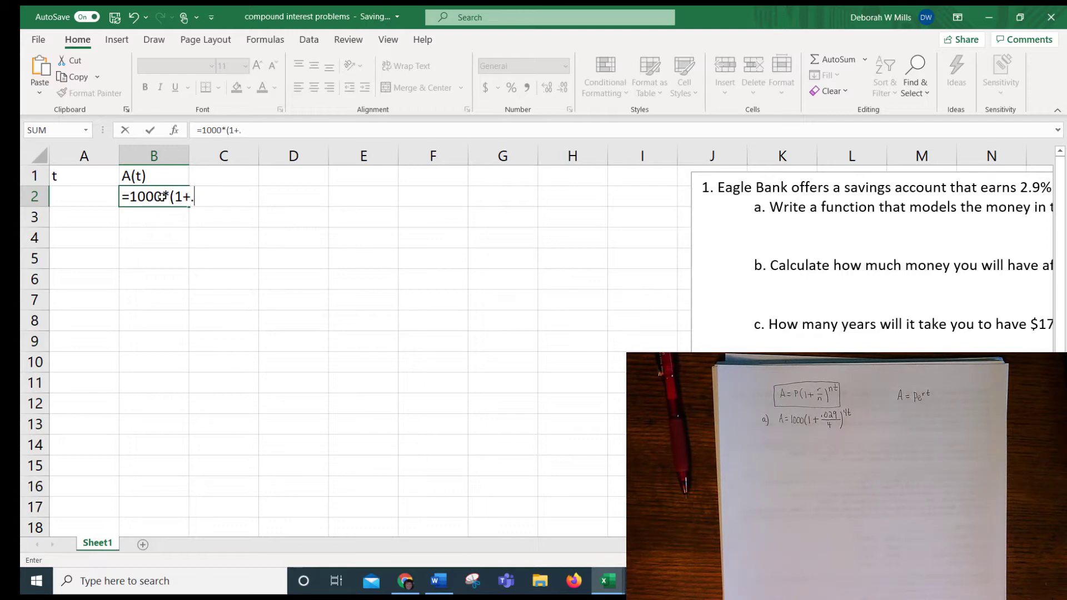
type("029/4)")
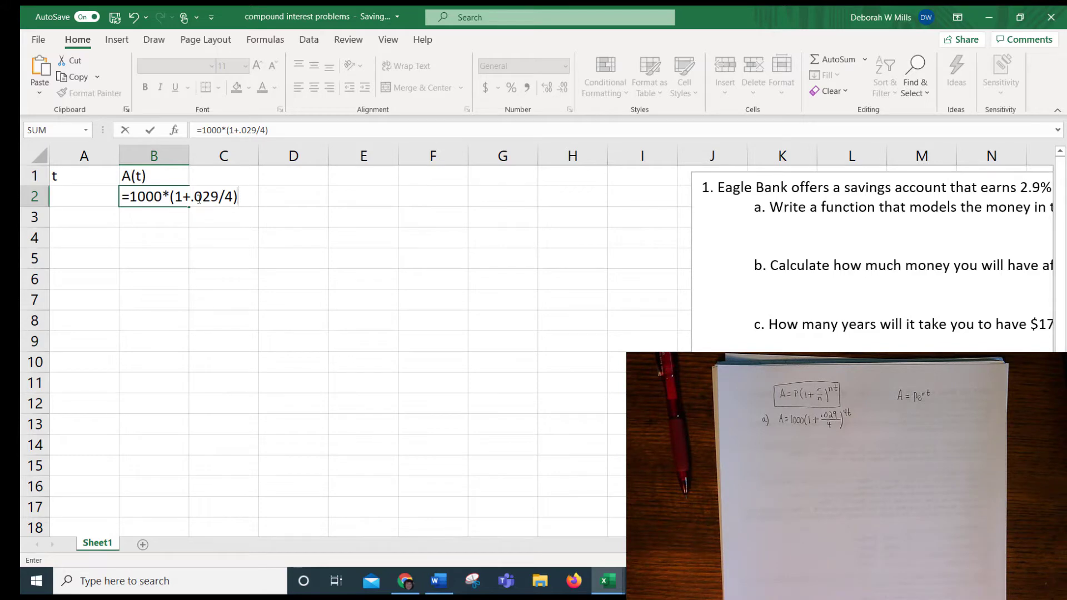
type("^(4*")
left_click(76, 198)
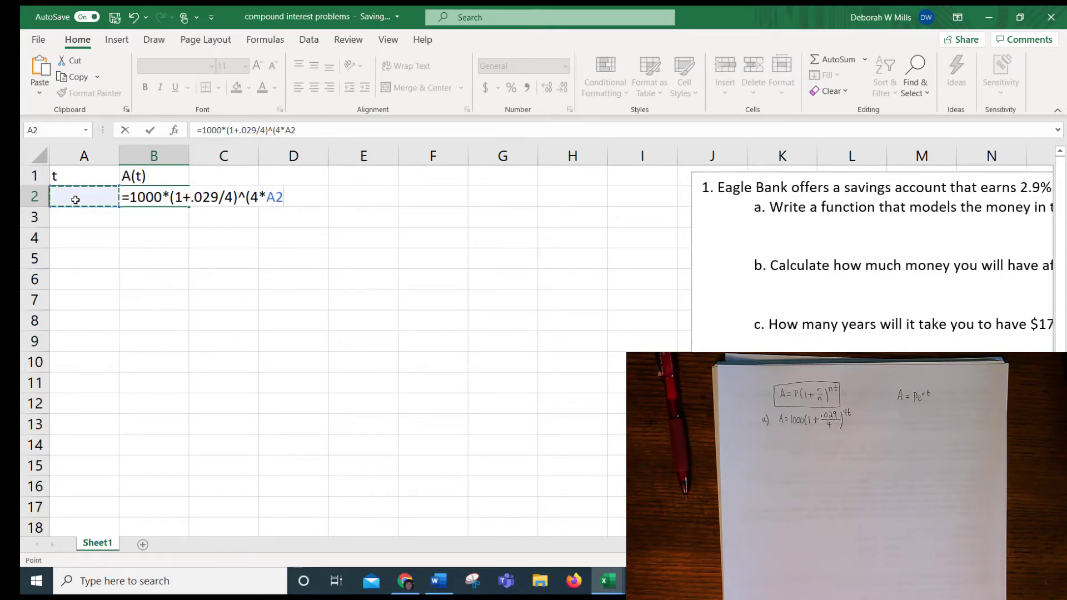
type(")")
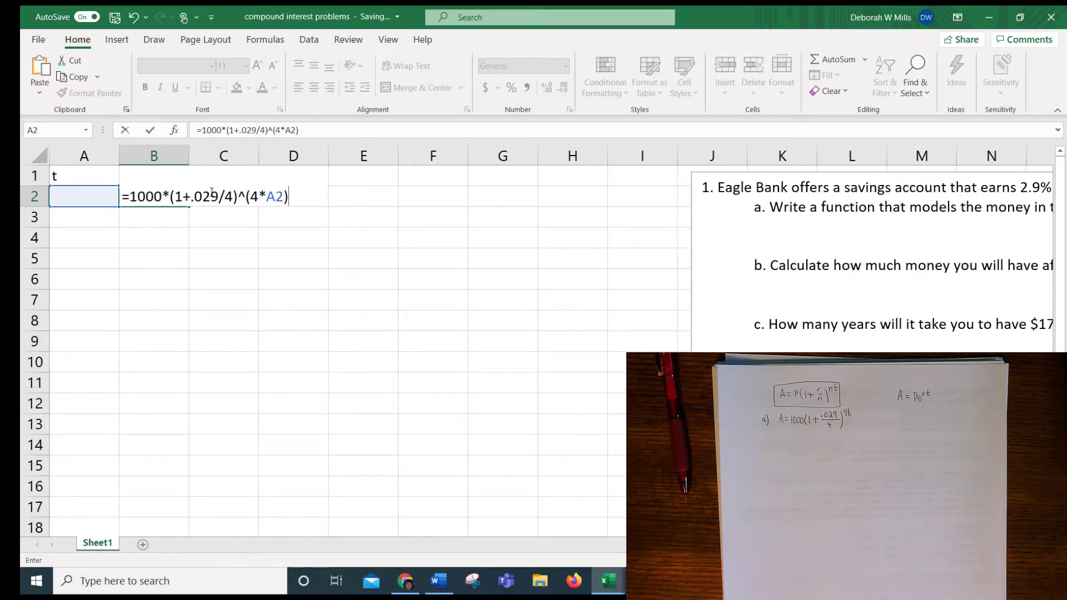
key("Return")
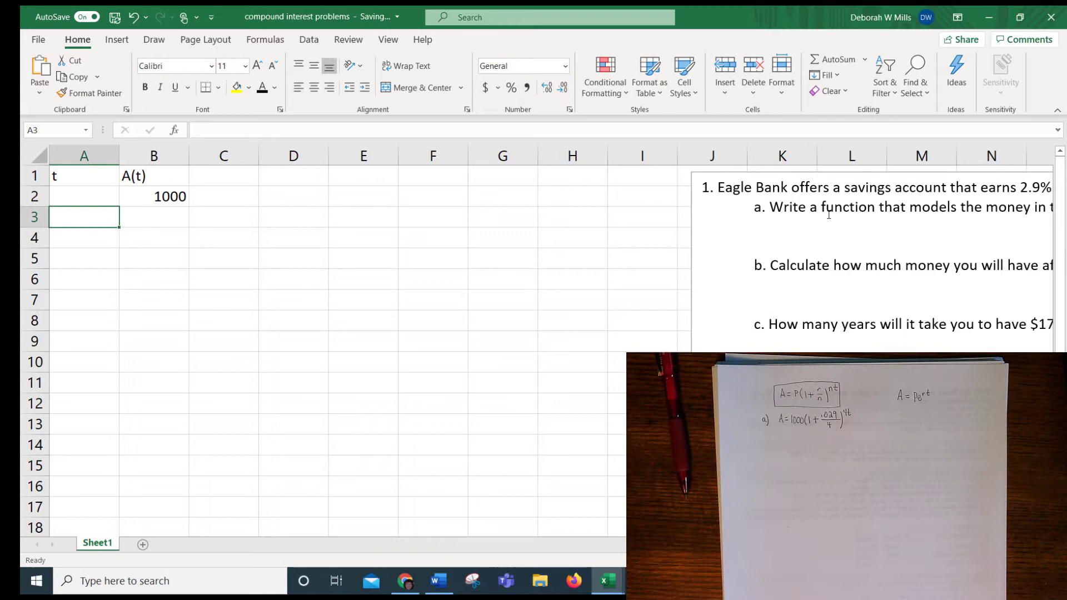
Move the first problem box beside the table and enter 10 years in A2, giving 1335.03
left_click(786, 265)
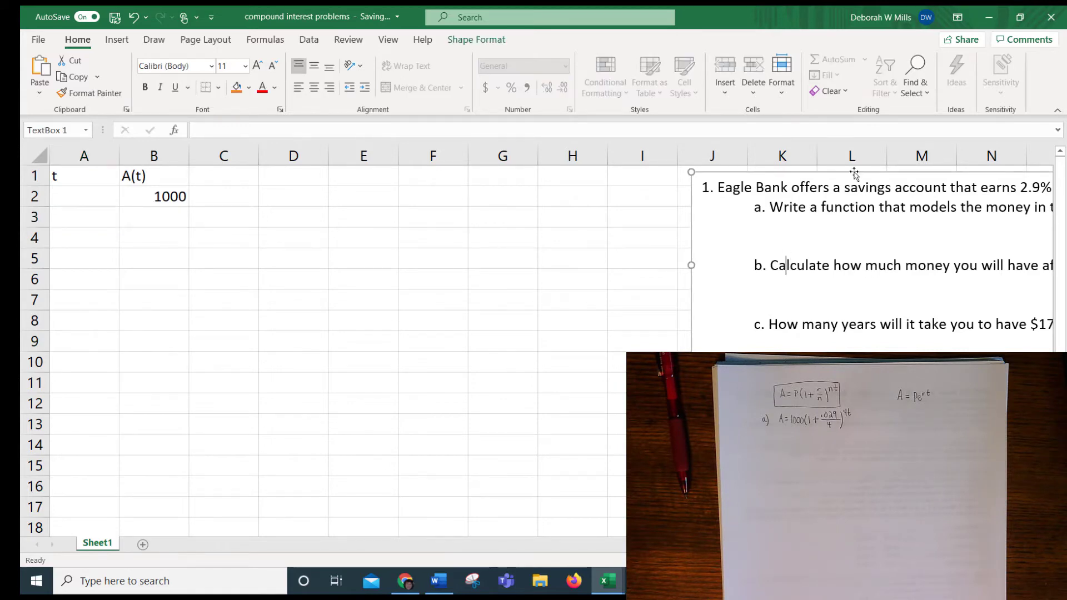
left_click_drag(854, 173, 504, 181)
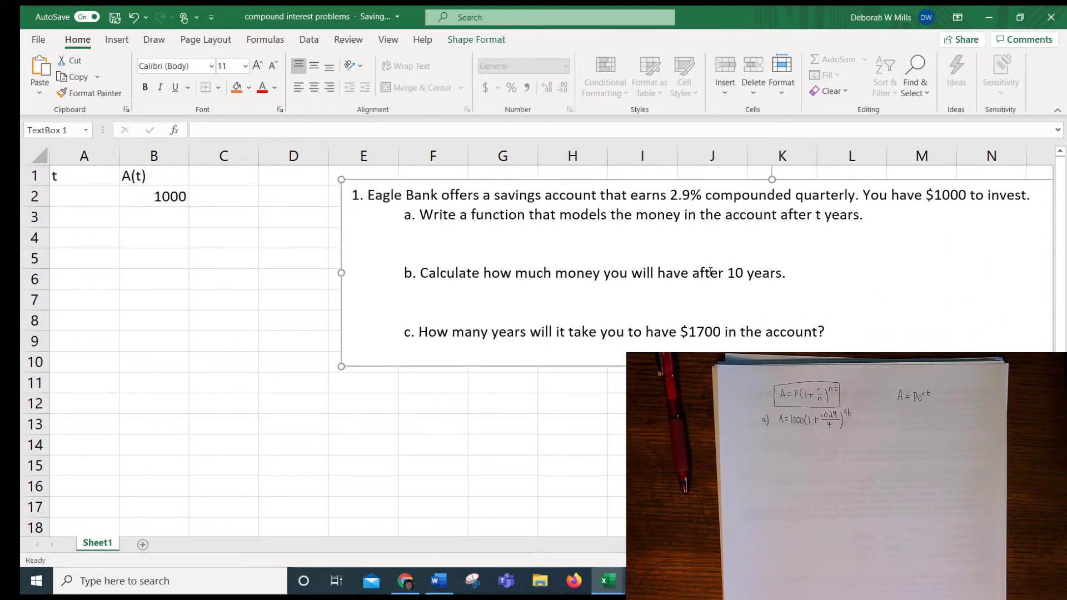
left_click(81, 198)
type("10")
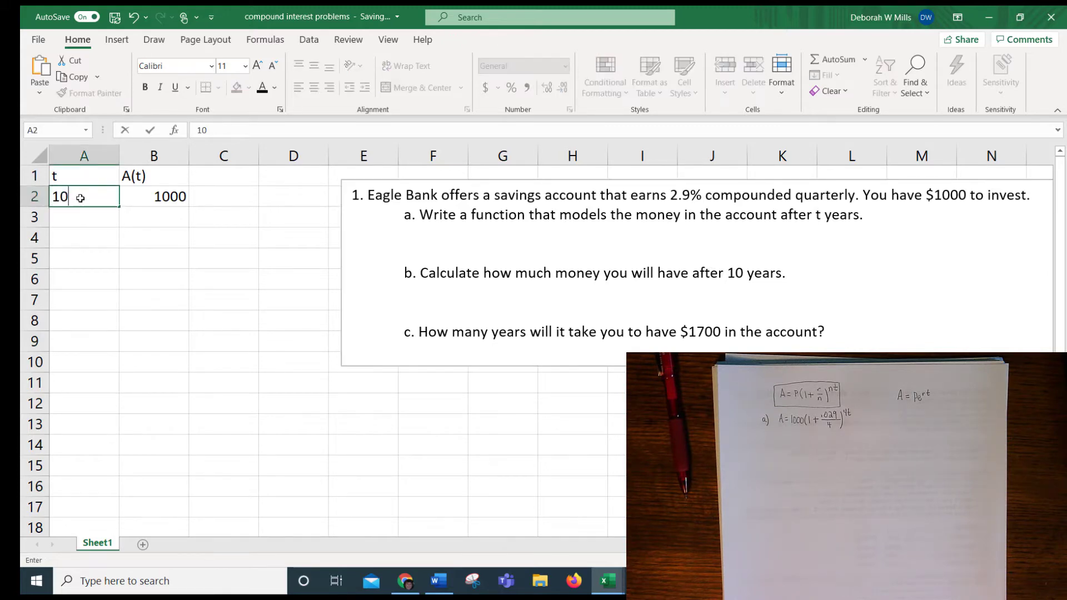
key("Return")
Fill row 2 down to row 3 so t=11 gives 1374.17, then select B3
left_click_drag(81, 197, 192, 225)
left_click(109, 216)
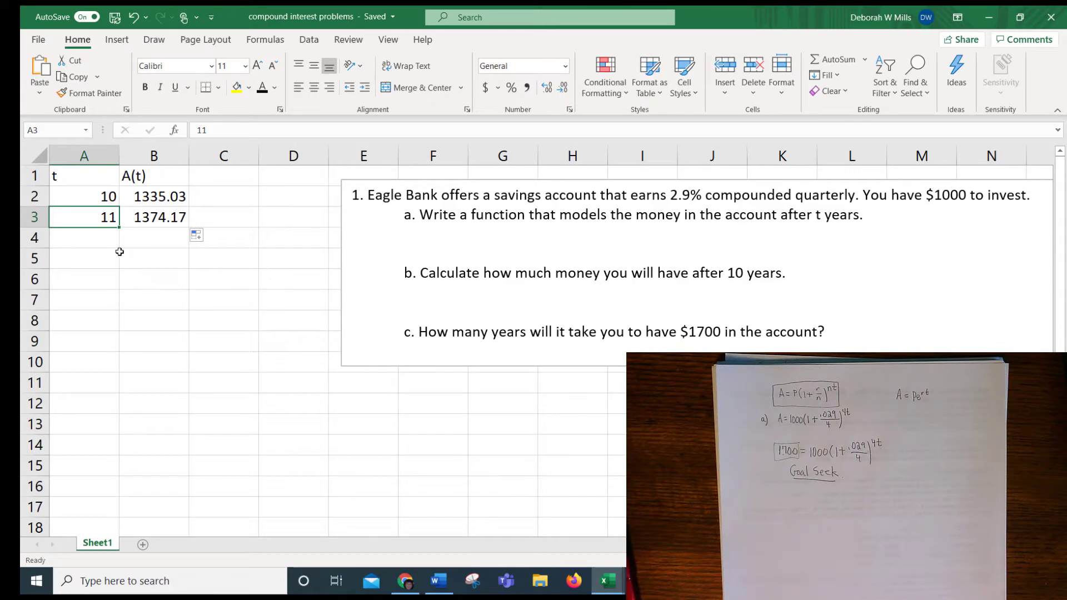
left_click(152, 219)
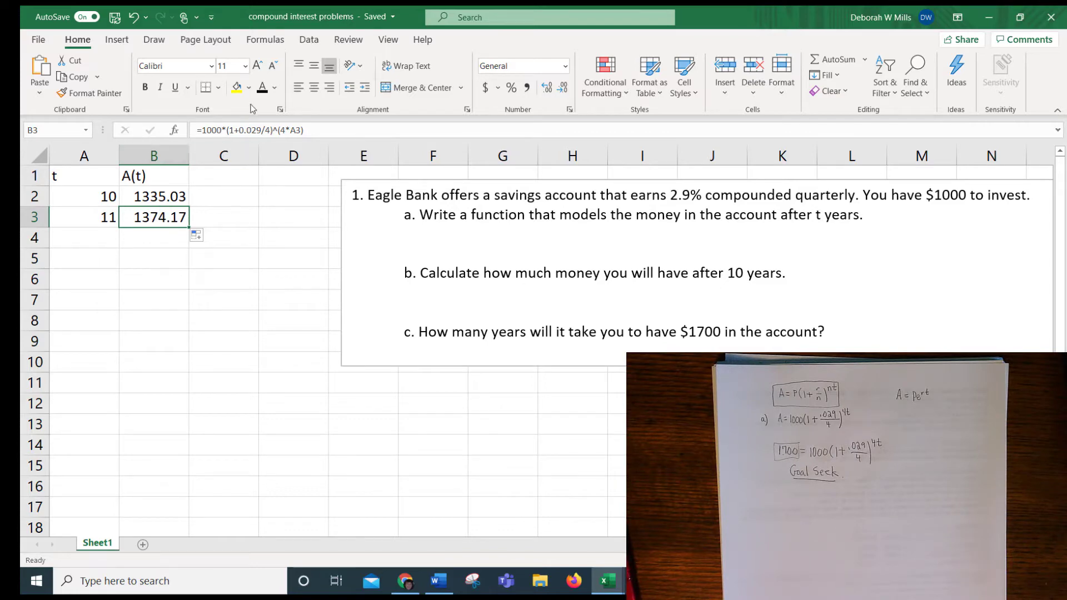
Goal Seek B3 to 1700 by changing A3, giving 18.3638 years
left_click(309, 43)
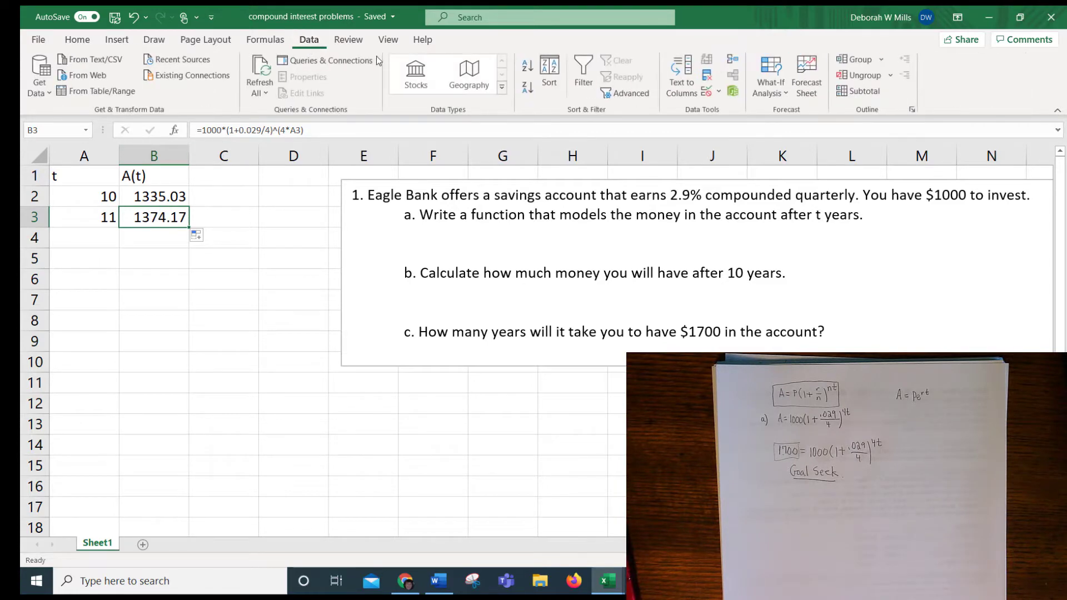
left_click(776, 85)
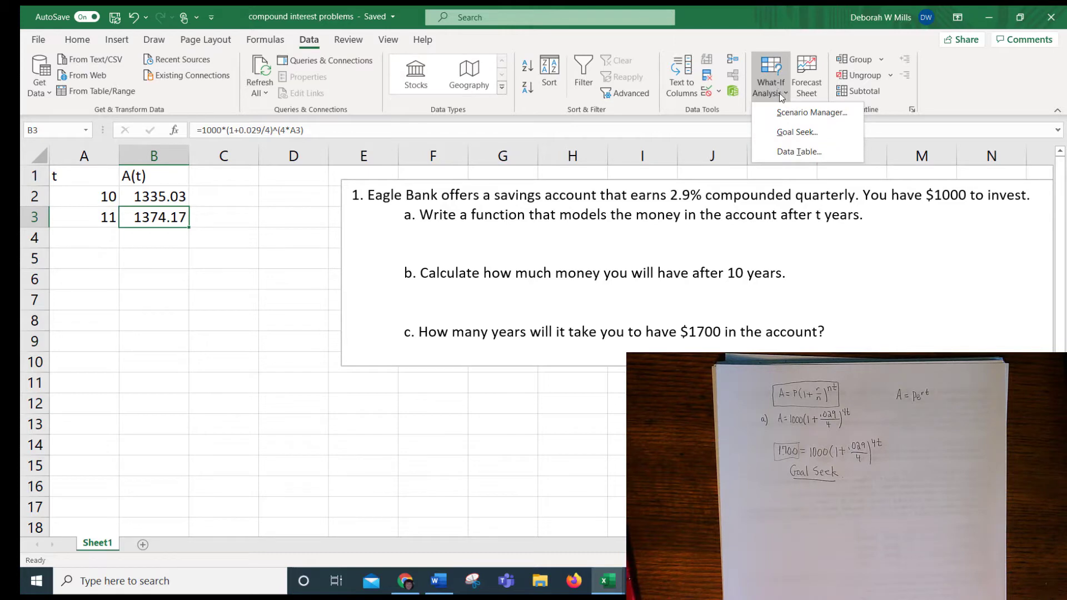
left_click(795, 135)
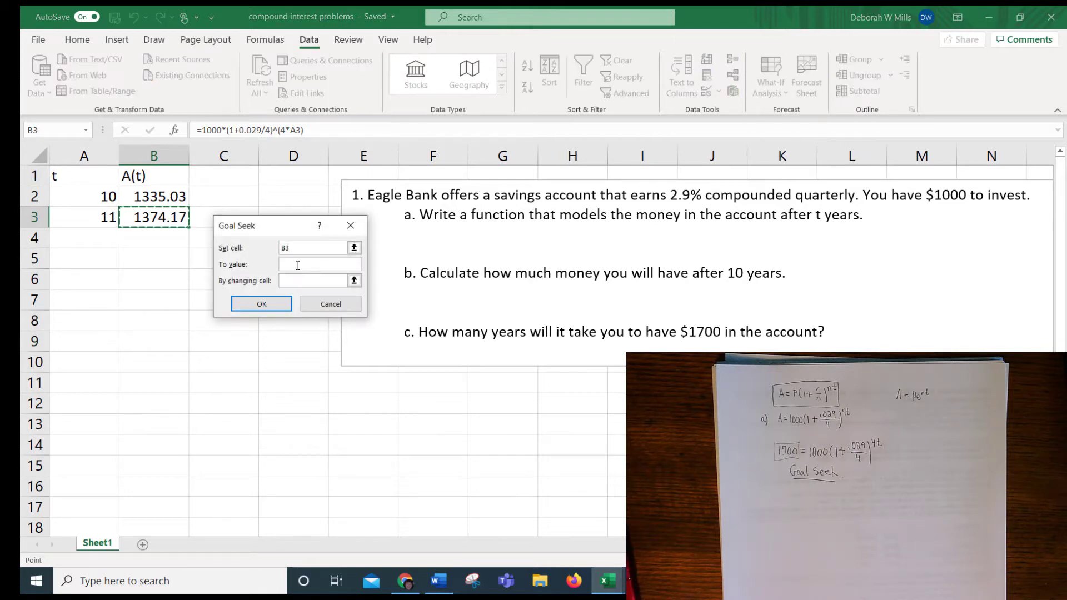
left_click(297, 265)
left_click(301, 280)
left_click(80, 219)
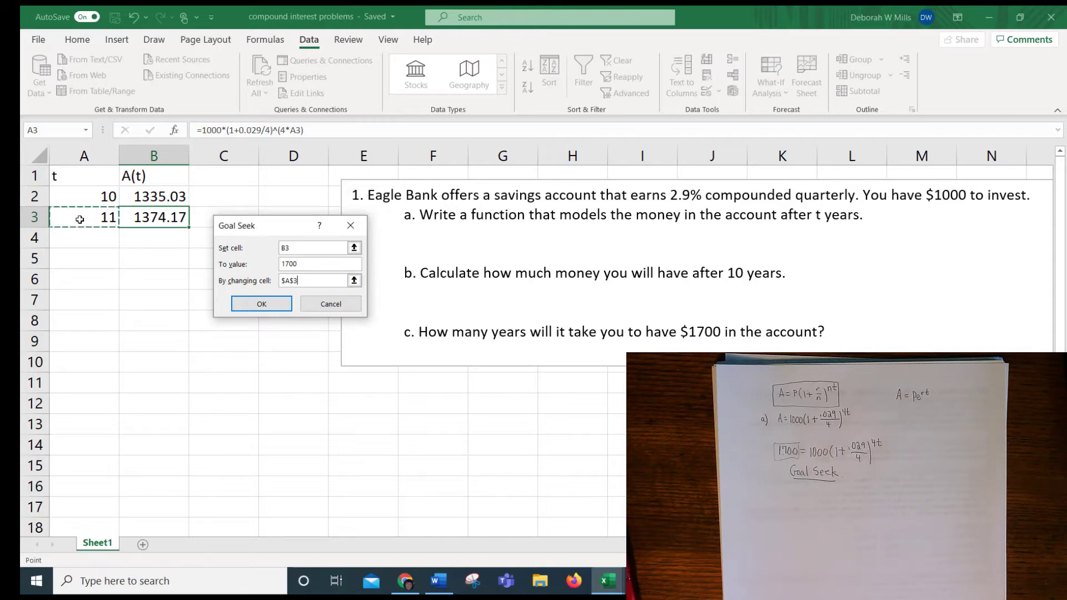
left_click(251, 306)
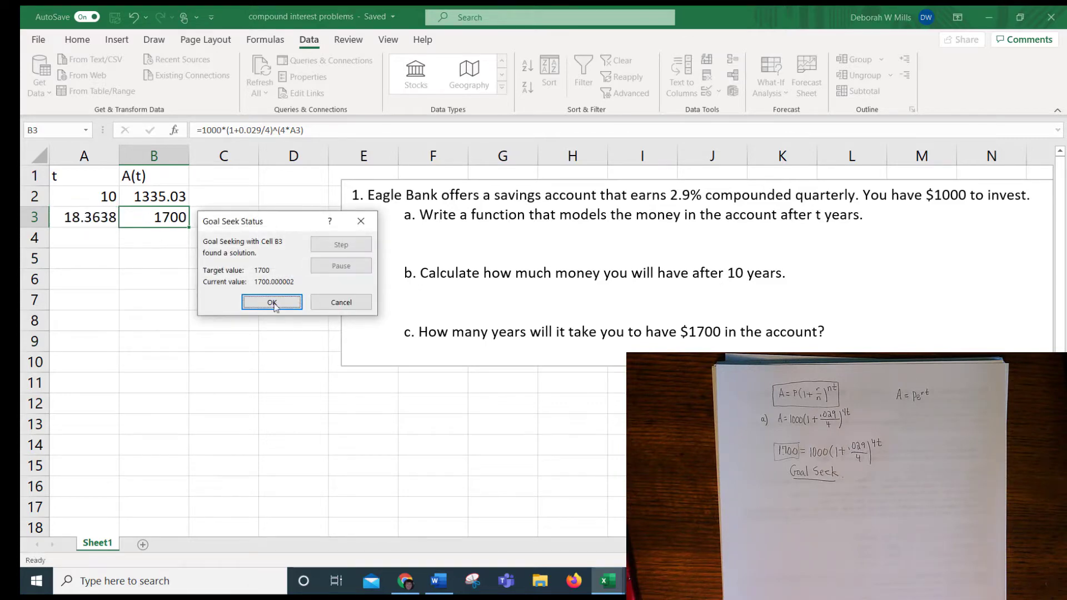
left_click(272, 303)
left_click(477, 239)
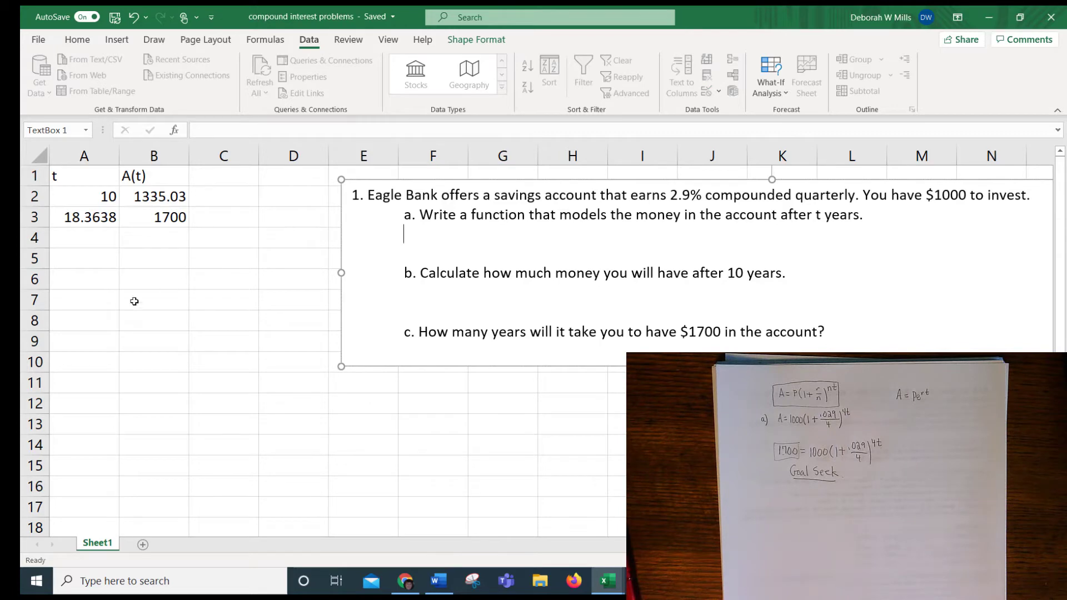
Type $1335.03 after part b and 18.36 years after part c in the problem box
left_click(841, 274)
type("$")
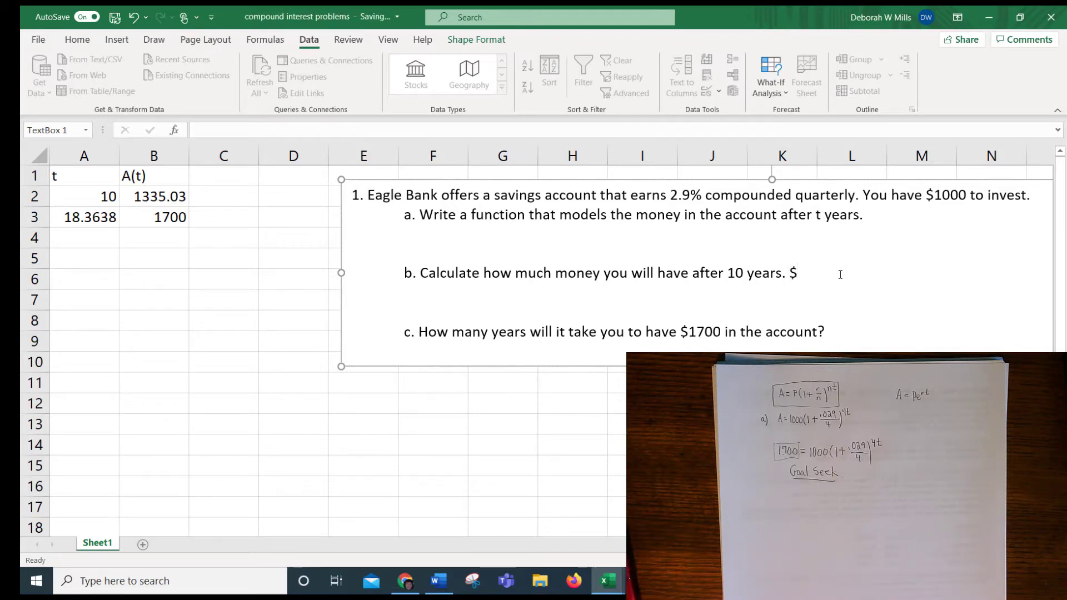
type("1335.03")
left_click(835, 332)
type("18.36 yea")
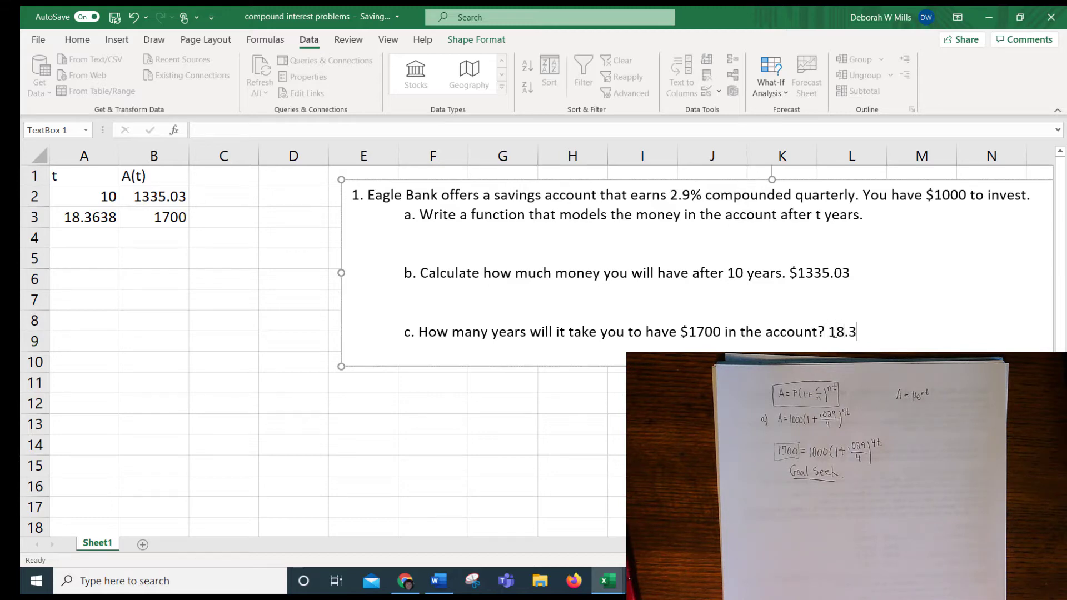
type("rs")
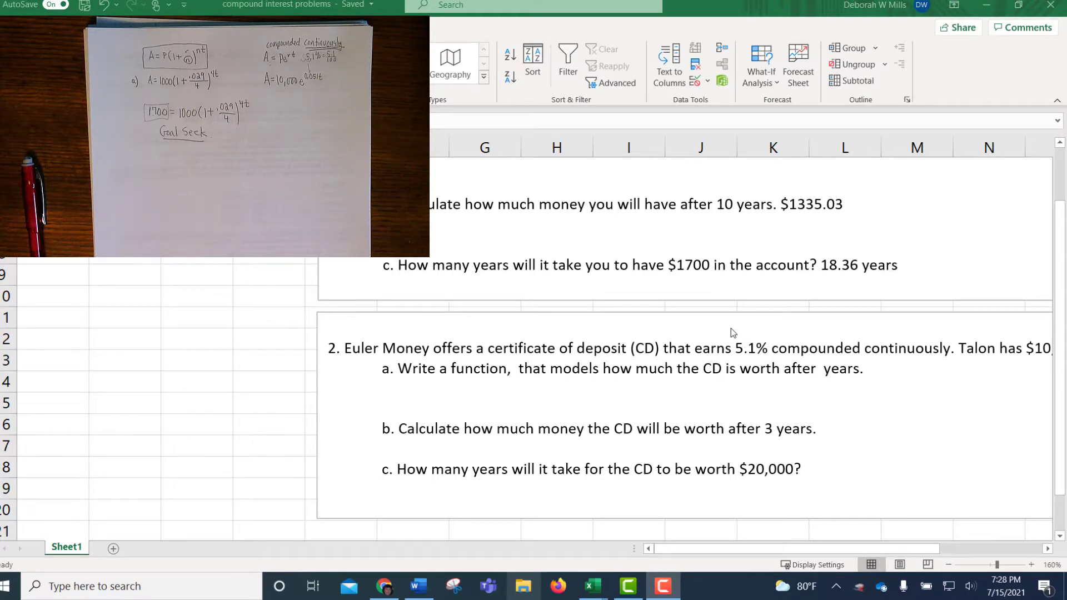
Drag the problem 2 text box up and left to the top of the visible sheet
key("Escape")
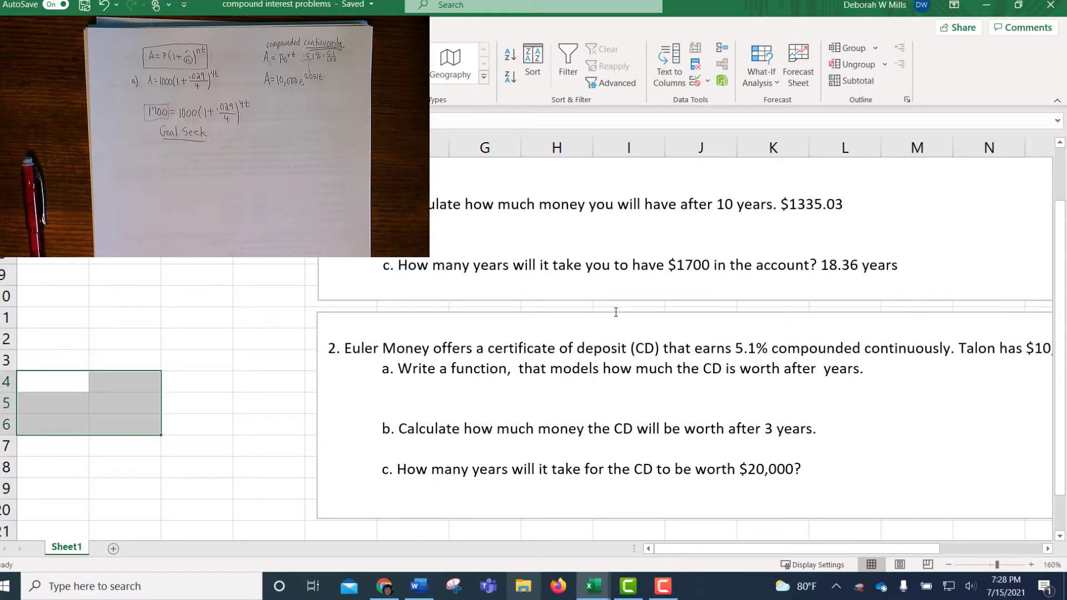
left_click_drag(775, 349, 951, 349)
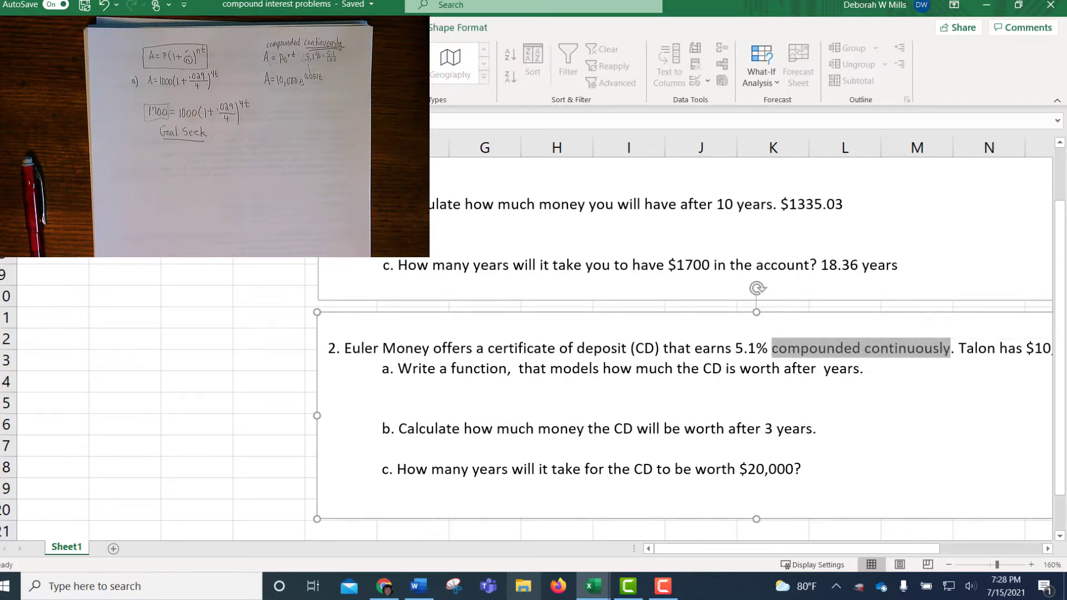
left_click(908, 374)
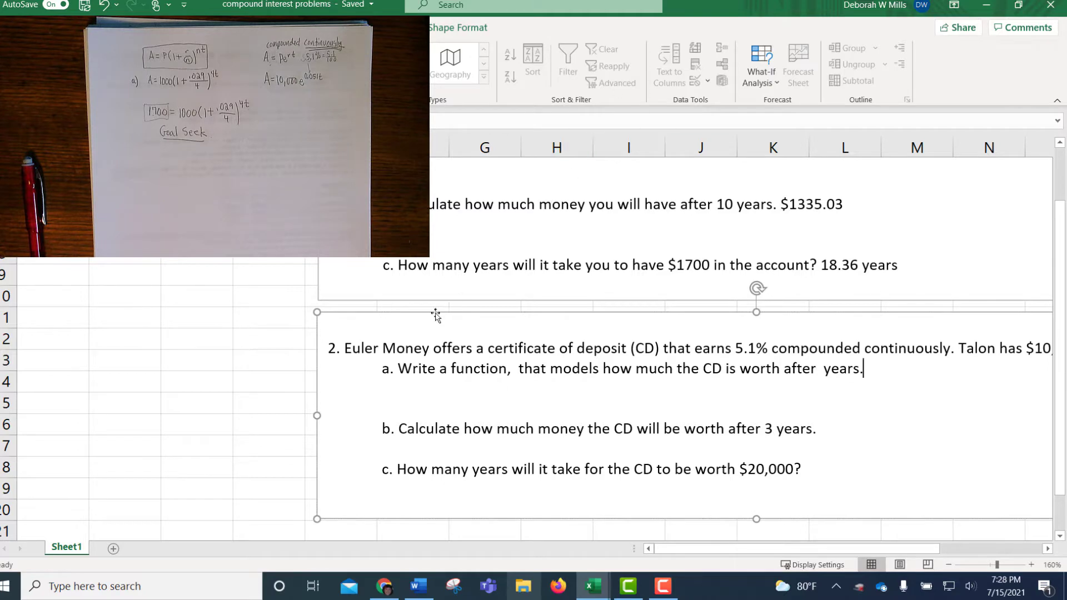
left_click_drag(436, 314, 259, 287)
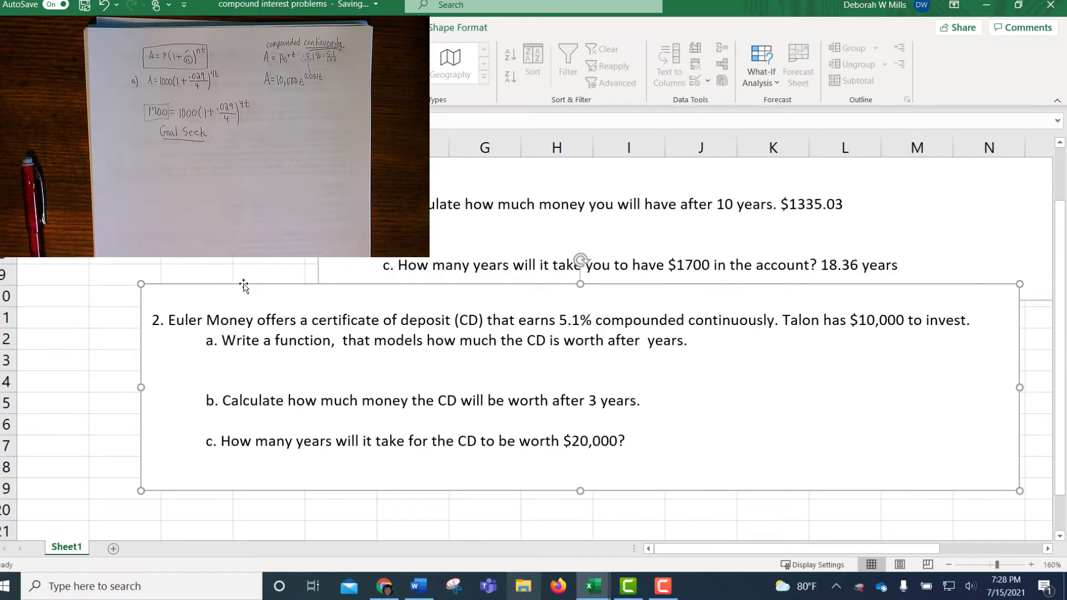
left_click_drag(250, 287, 157, 171)
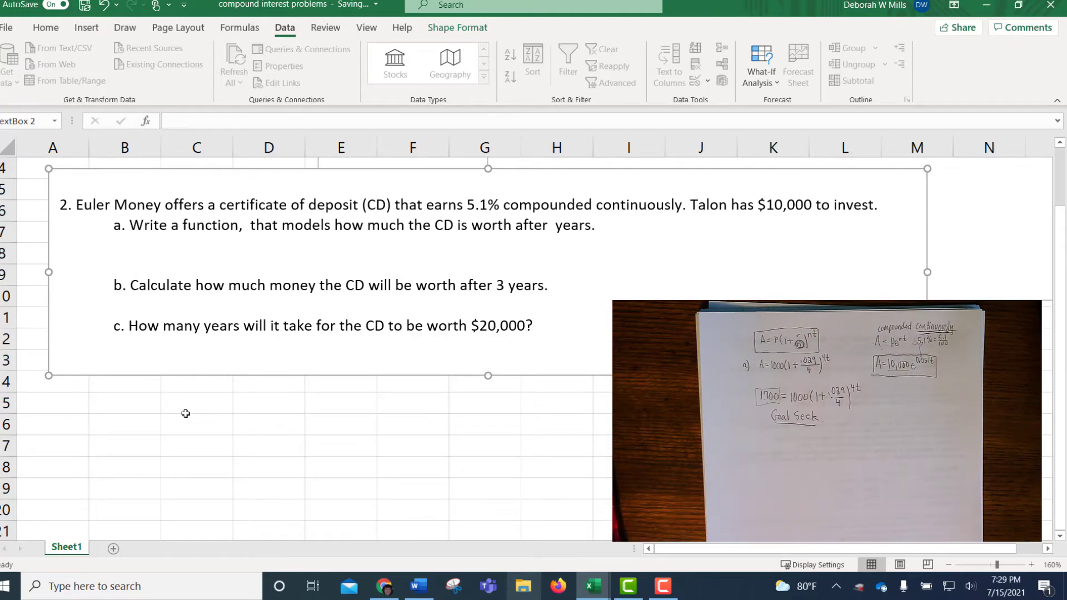
Enter headers t in B15 and A(t) in C15 under problem 2
left_click(140, 407)
type("t")
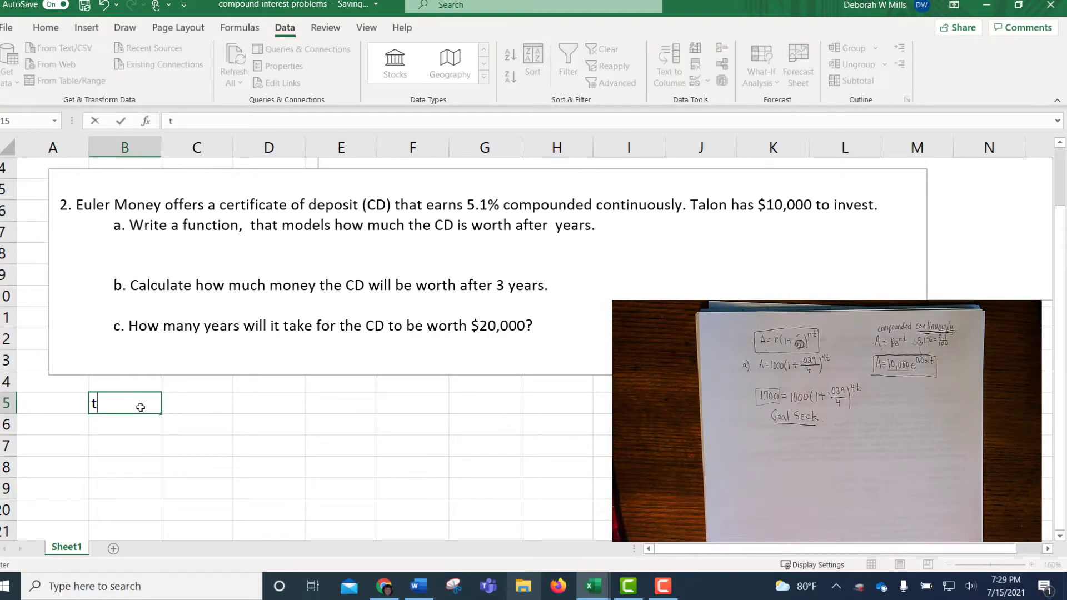
key("Tab")
type("A(t)")
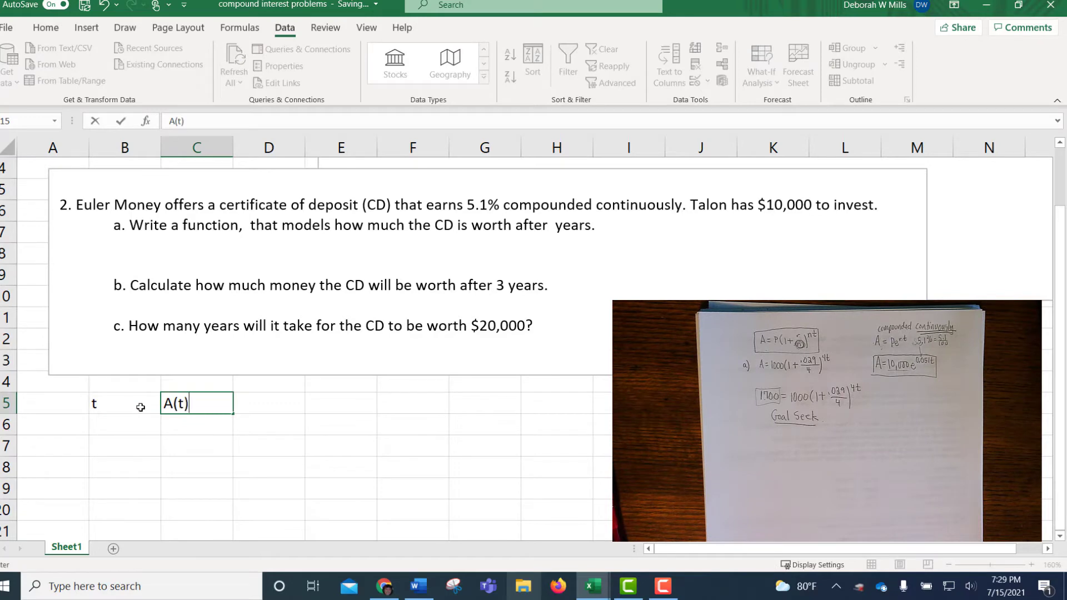
key("Return")
Enter =10000*exp(.051*B16) in C16 for continuous growth at 5.1%
key("Right")
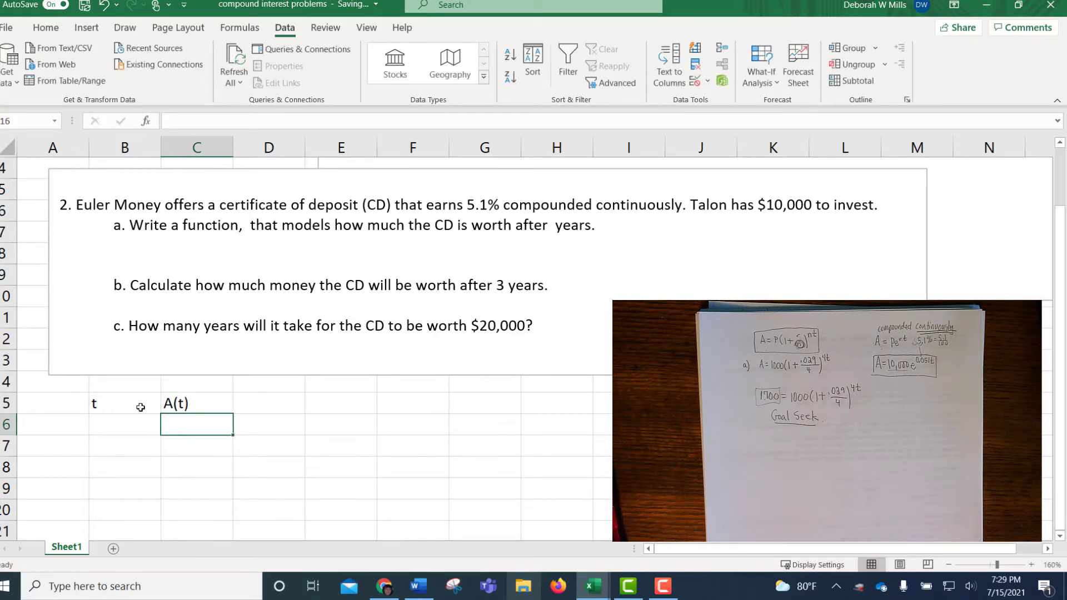
type("=")
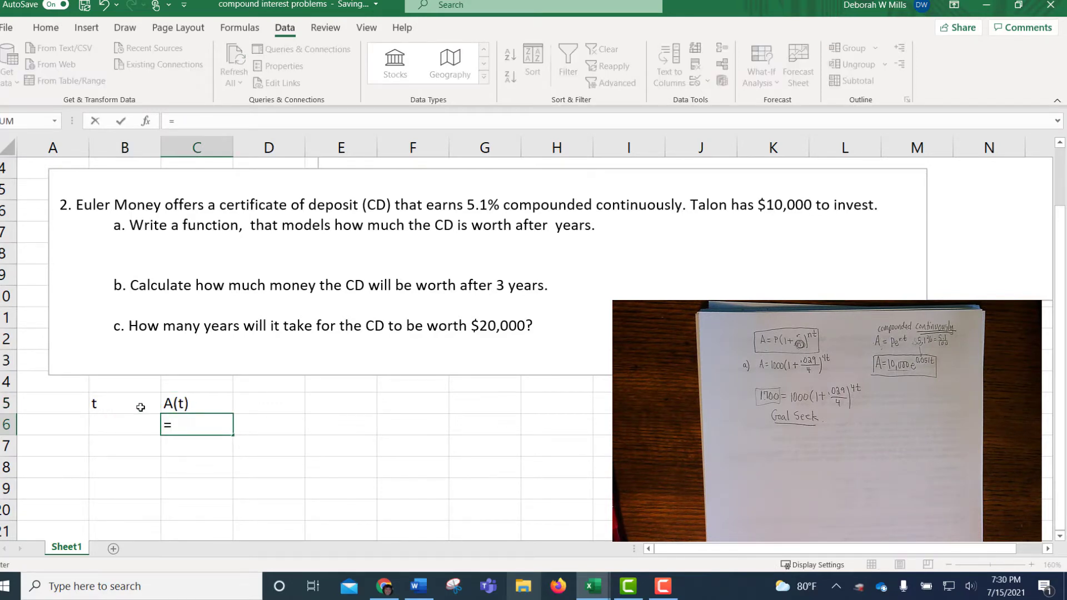
type("10000*(")
key("BackSpace")
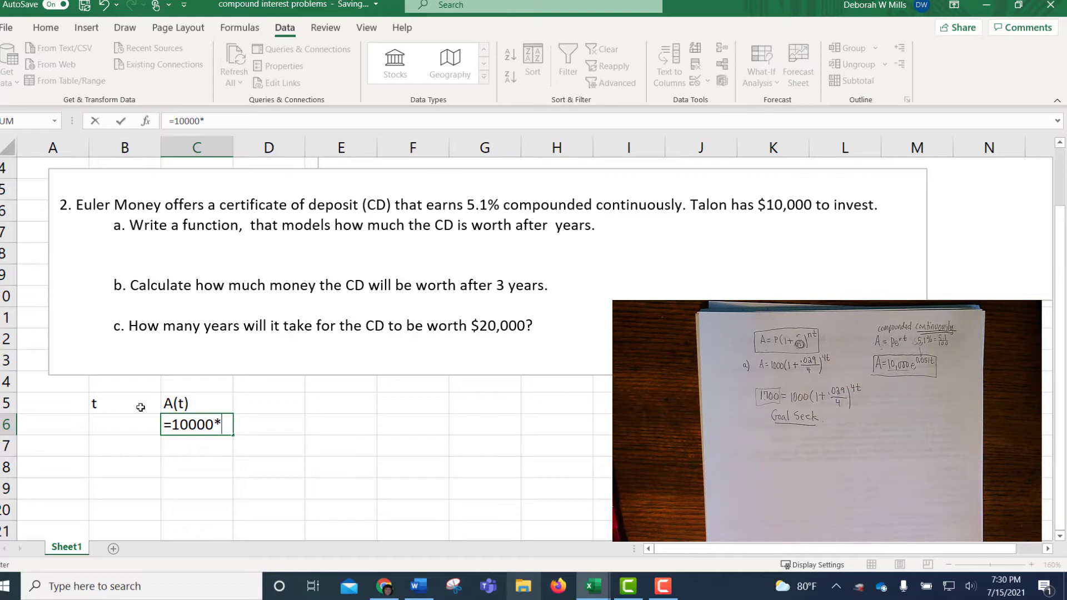
type("exp")
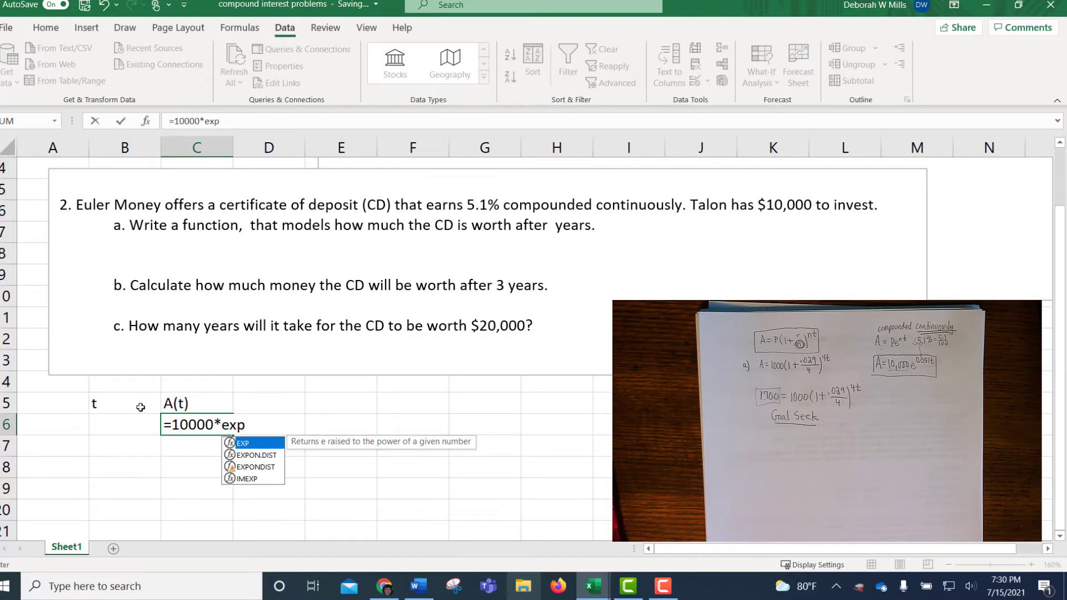
type("(")
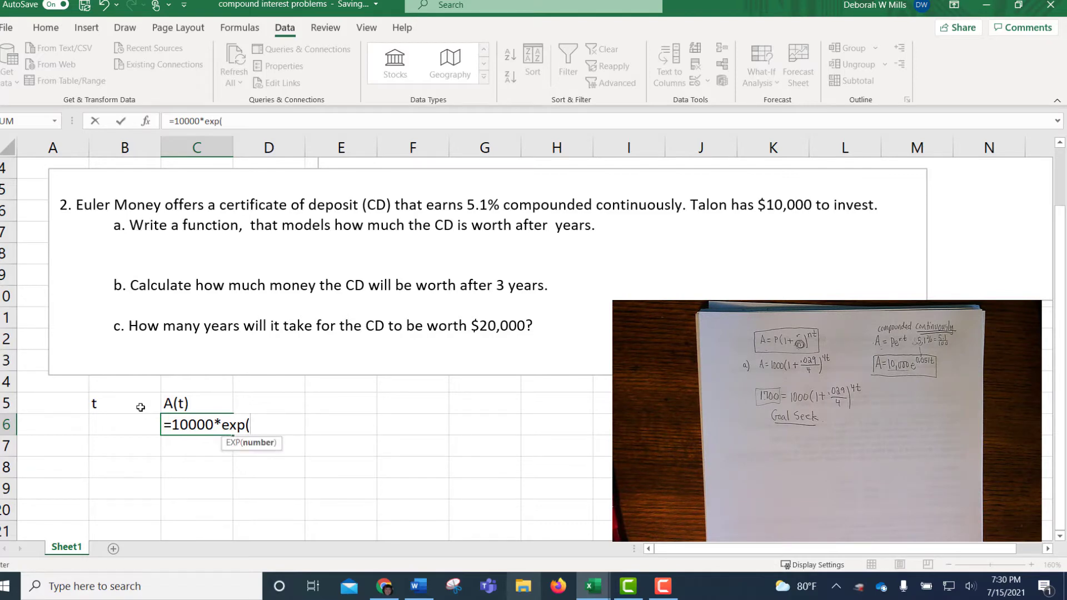
type(".051*")
left_click(127, 428)
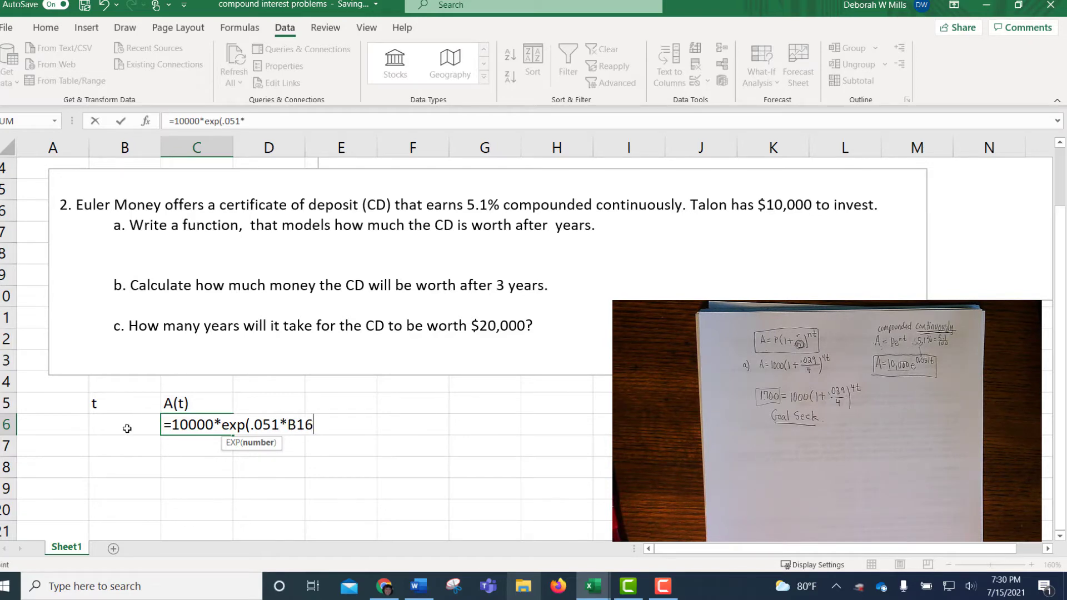
type(")")
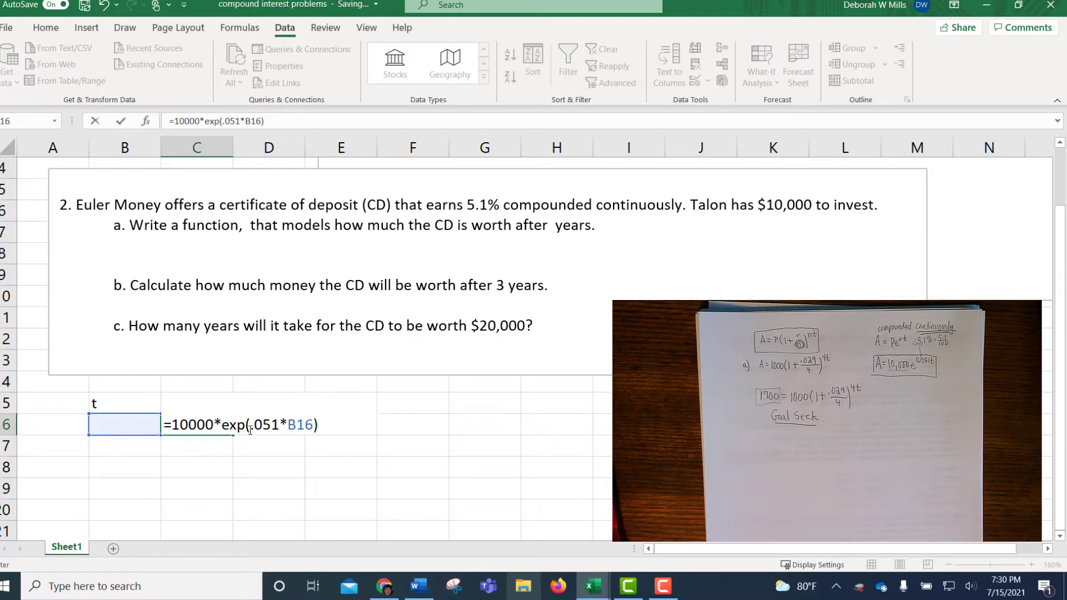
key("Return")
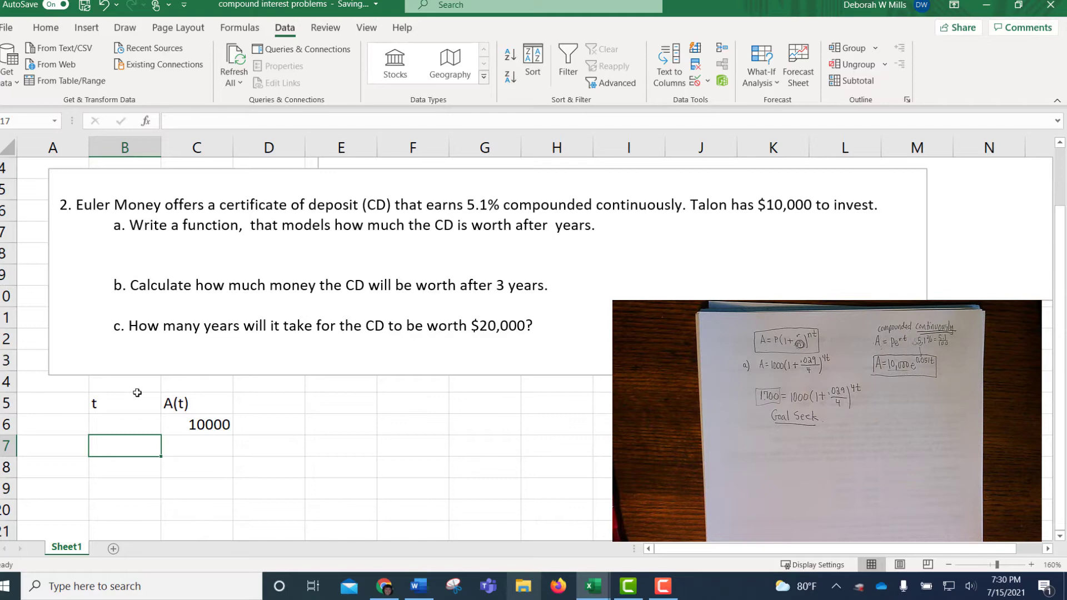
Enter t = 3 in B16 so the CD value becomes 11653.25
left_click(122, 425)
type("3")
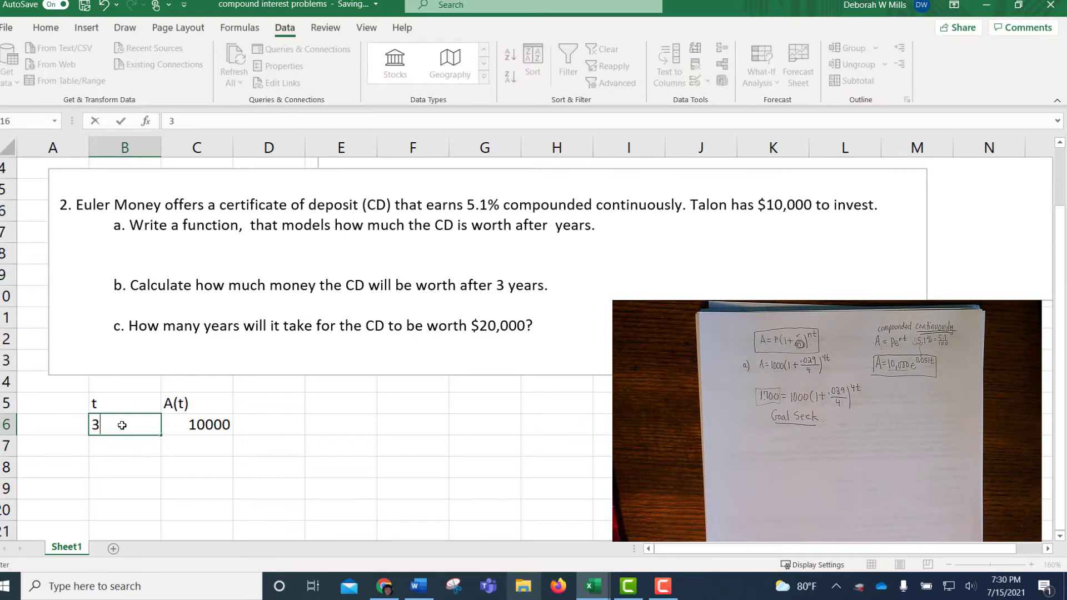
key("Return")
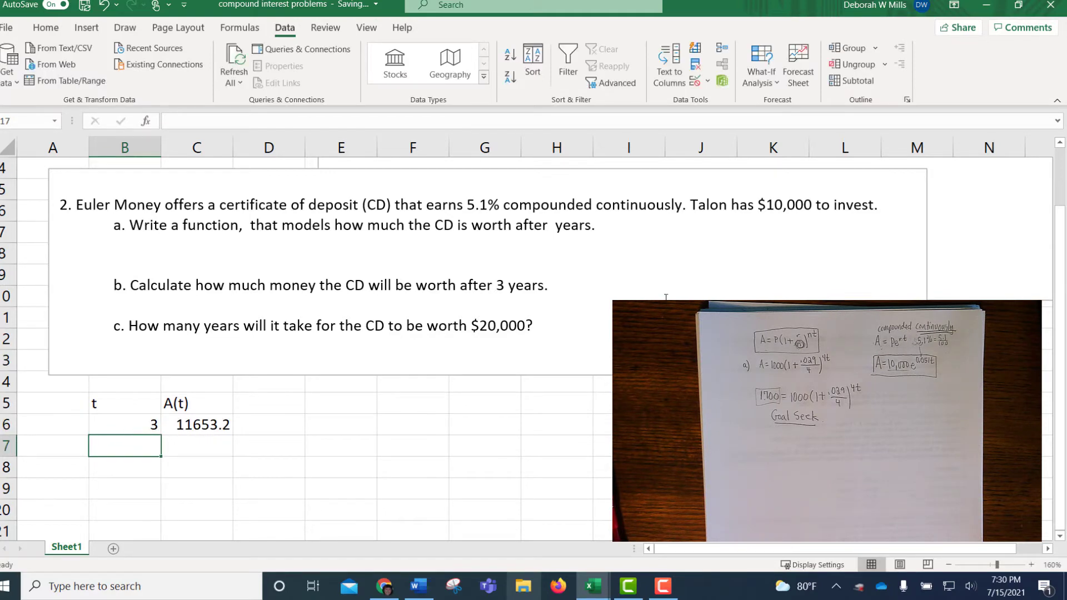
Write $11653.25 after part b, widen column C, and extend the table to t = 4
left_click(578, 293)
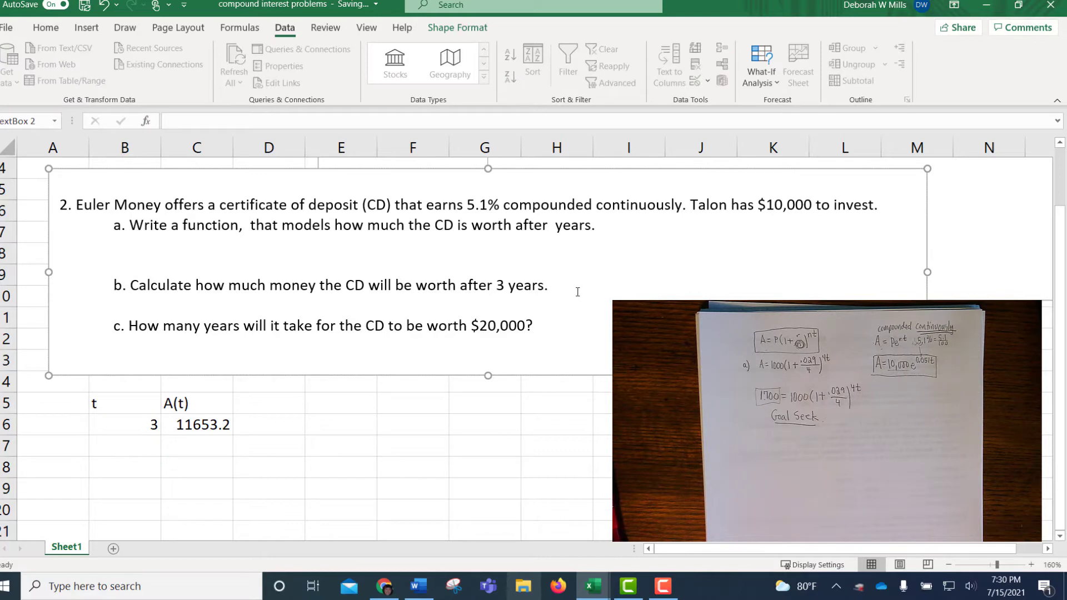
type("$11653.")
left_click_drag(234, 147, 248, 147)
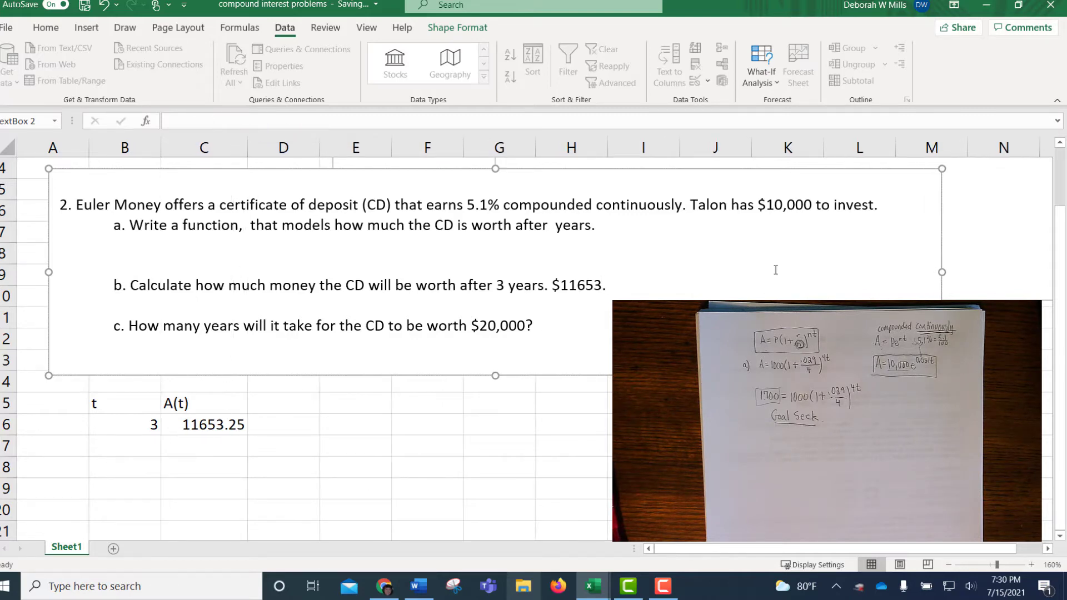
left_click(665, 281)
type("25")
left_click(542, 326)
left_click_drag(133, 429, 247, 457)
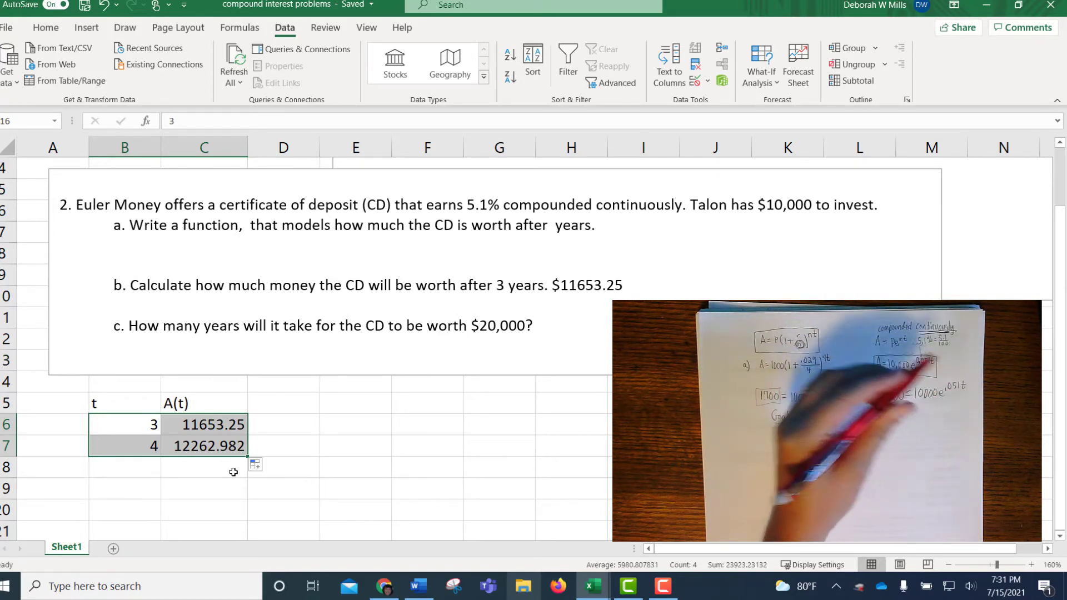
Select C17 and check its continuous-growth formula without changing it
left_click(216, 451)
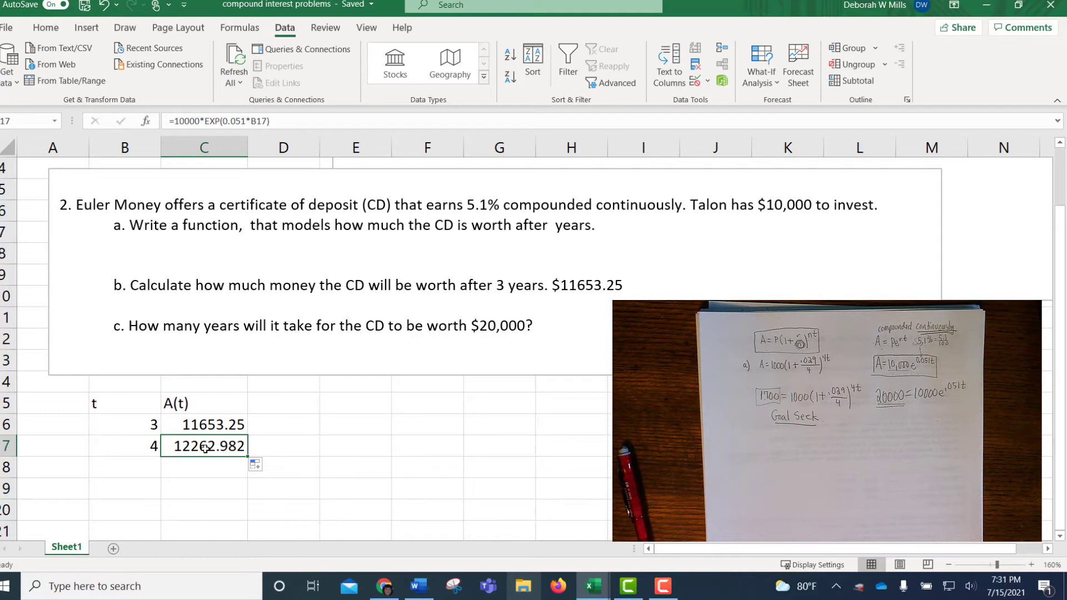
double_click(206, 448)
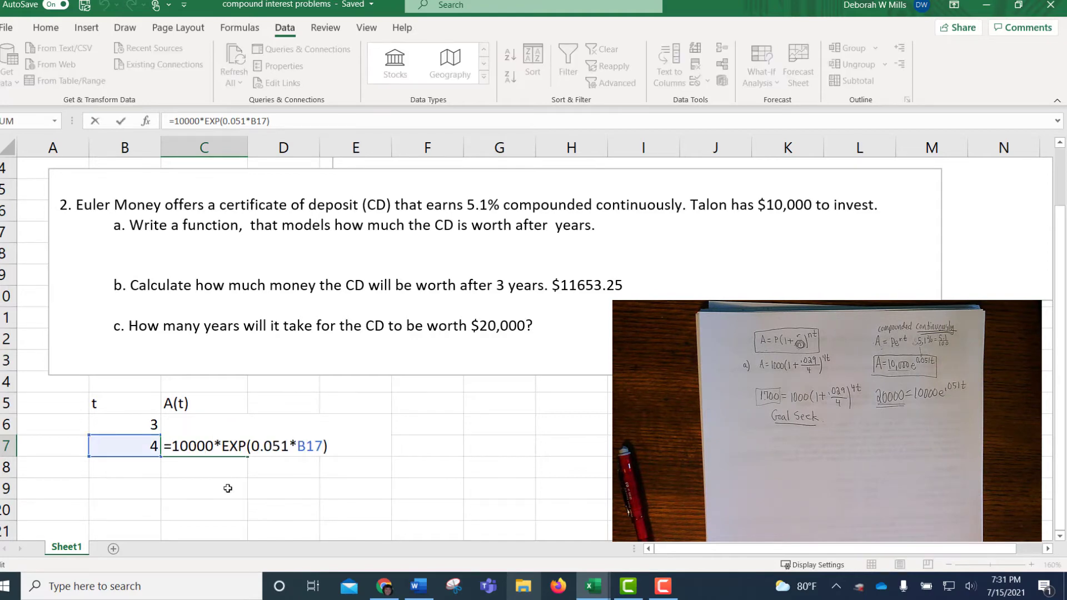
key("Escape")
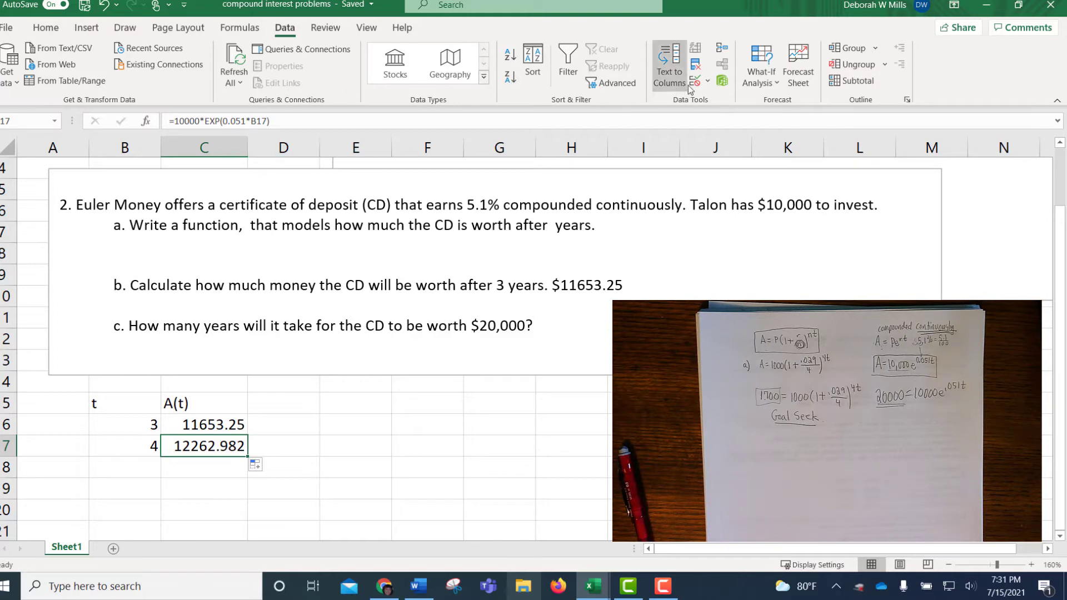
Goal Seek C17 to 20000 by changing B17 (13.5911), then type 13.59 years after part c
left_click(771, 82)
left_click(771, 126)
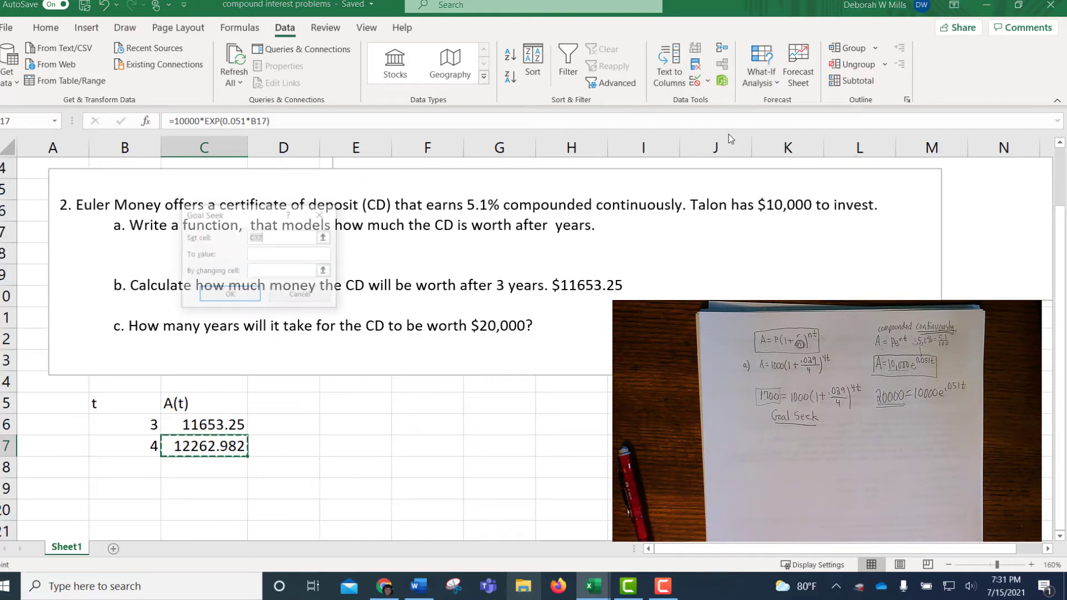
left_click_drag(273, 214, 358, 384)
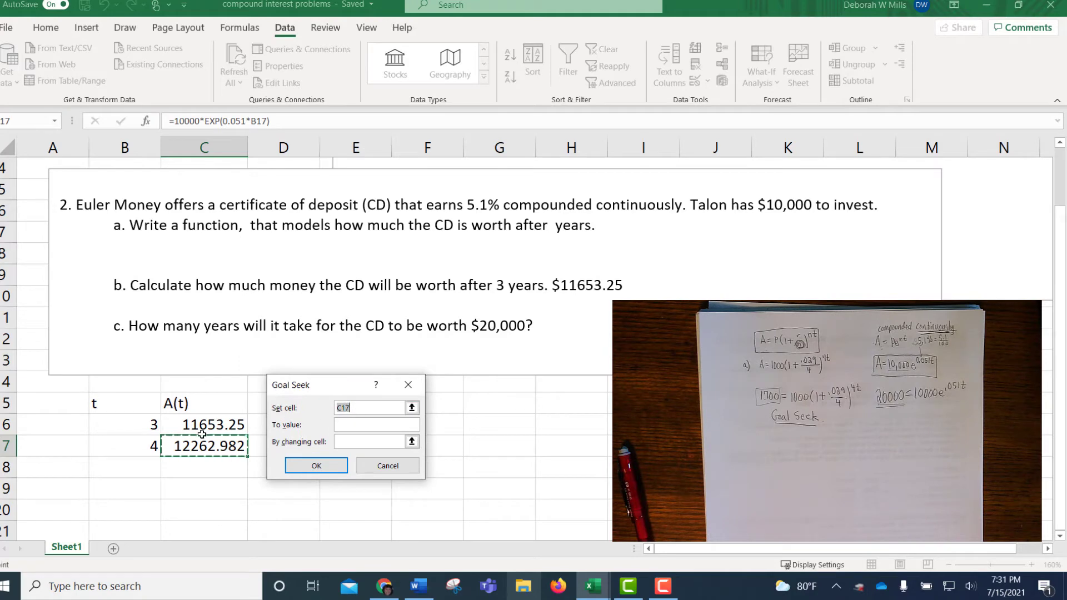
left_click(358, 426)
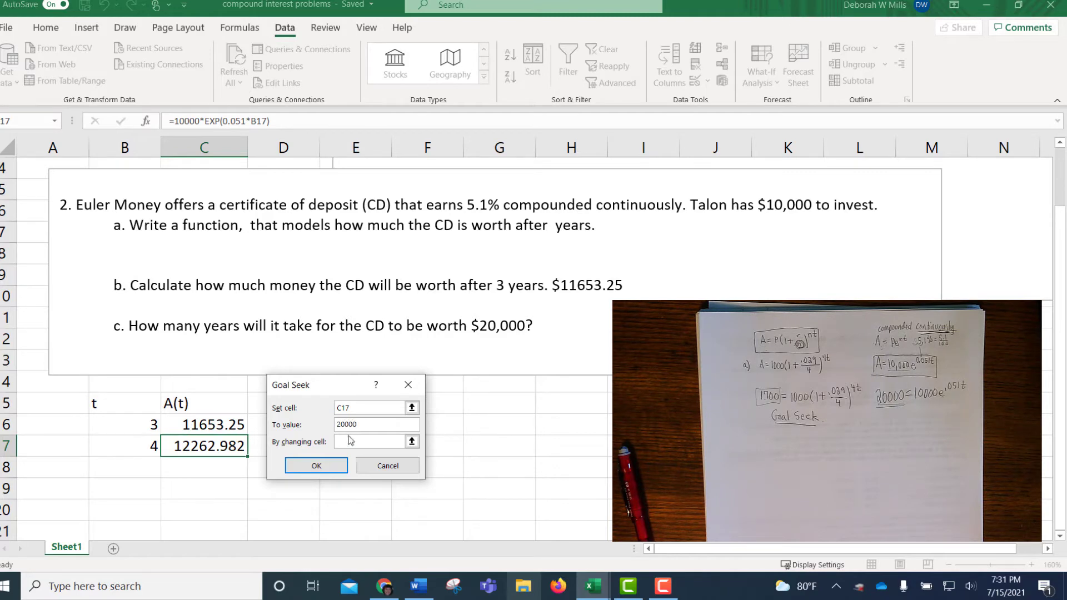
left_click(351, 441)
left_click(130, 449)
left_click(305, 468)
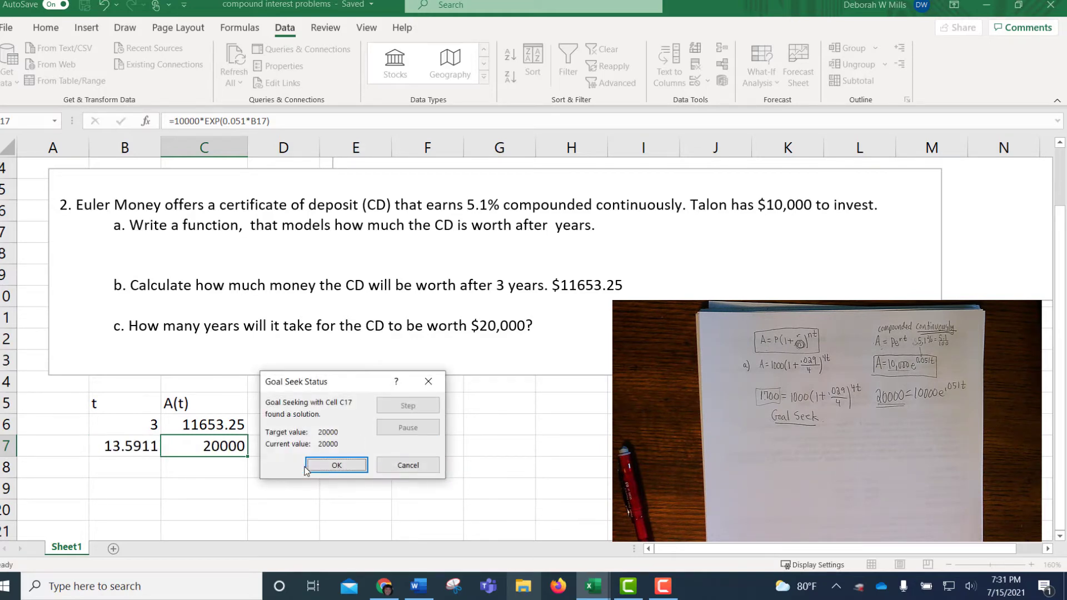
left_click(310, 465)
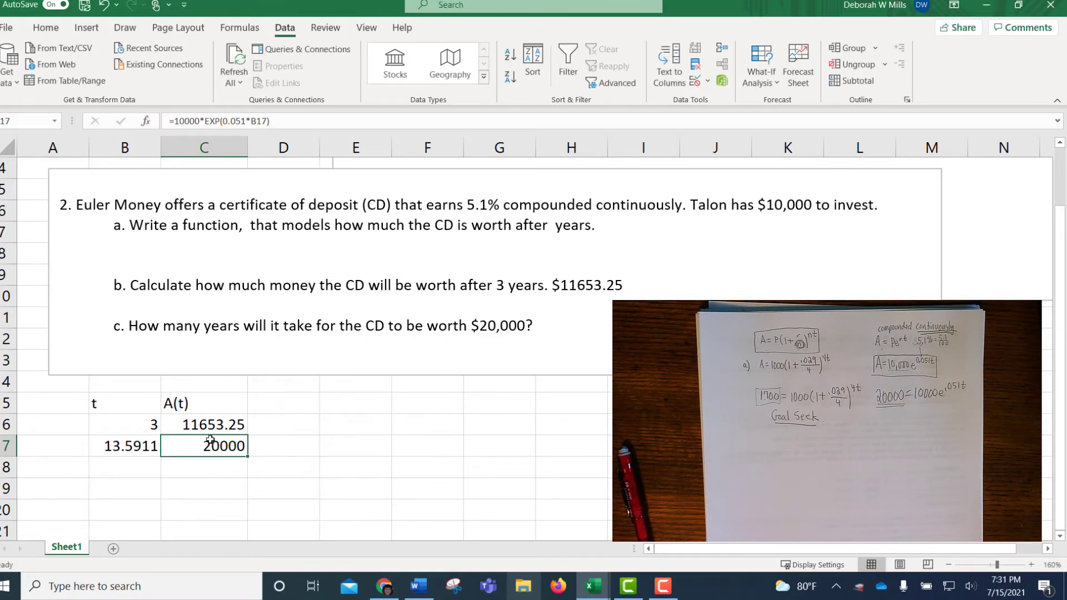
left_click(558, 330)
type("13.")
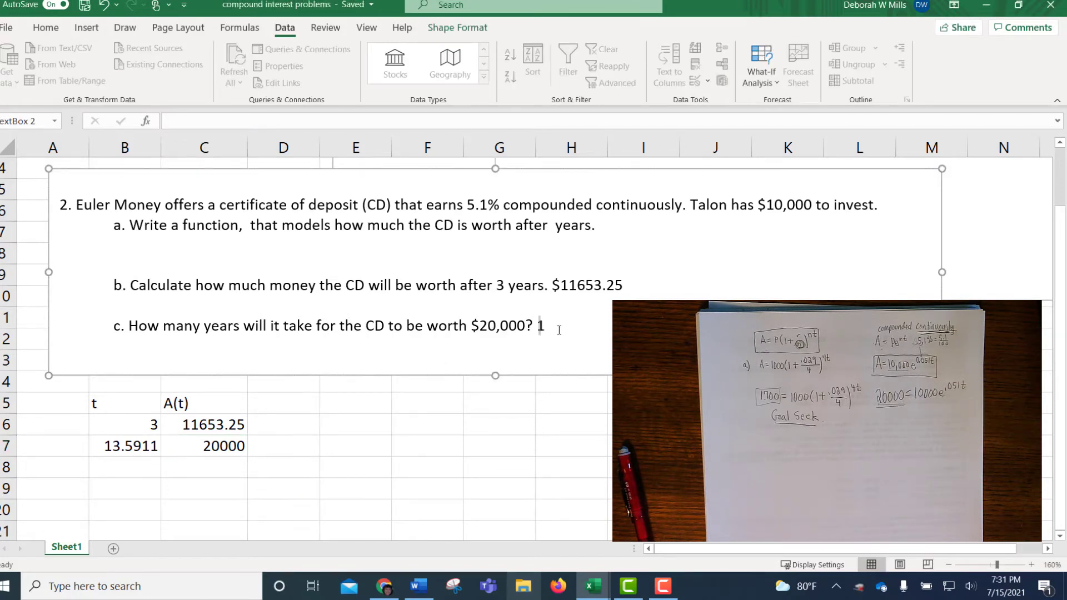
type("59 year")
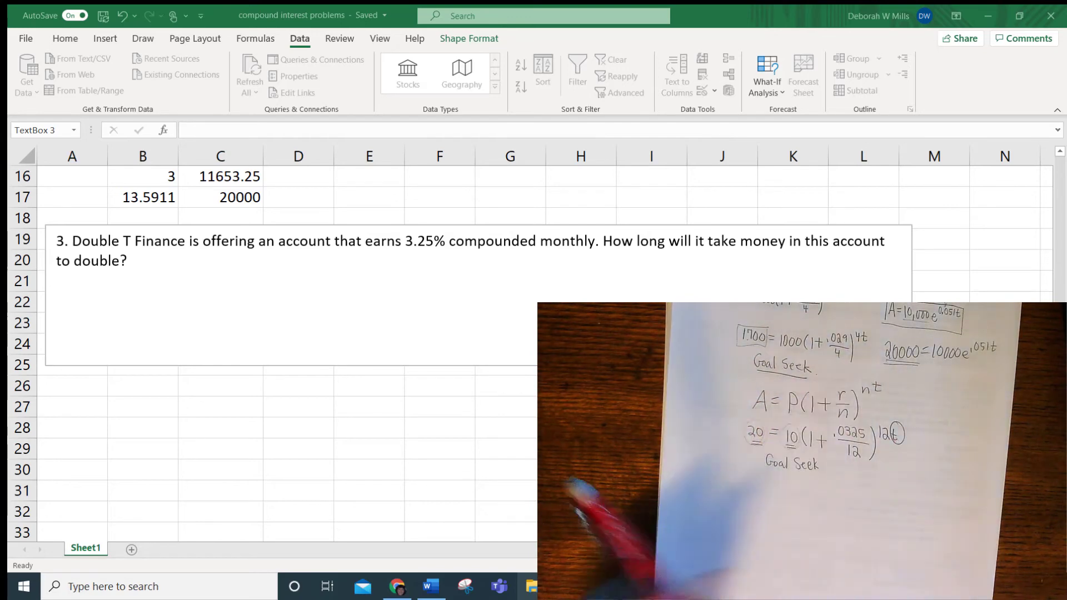
Leave the question text box and cancel an accidental edit of C17
key("Escape")
key("F2")
key("Home")
type("=")
left_click(138, 387)
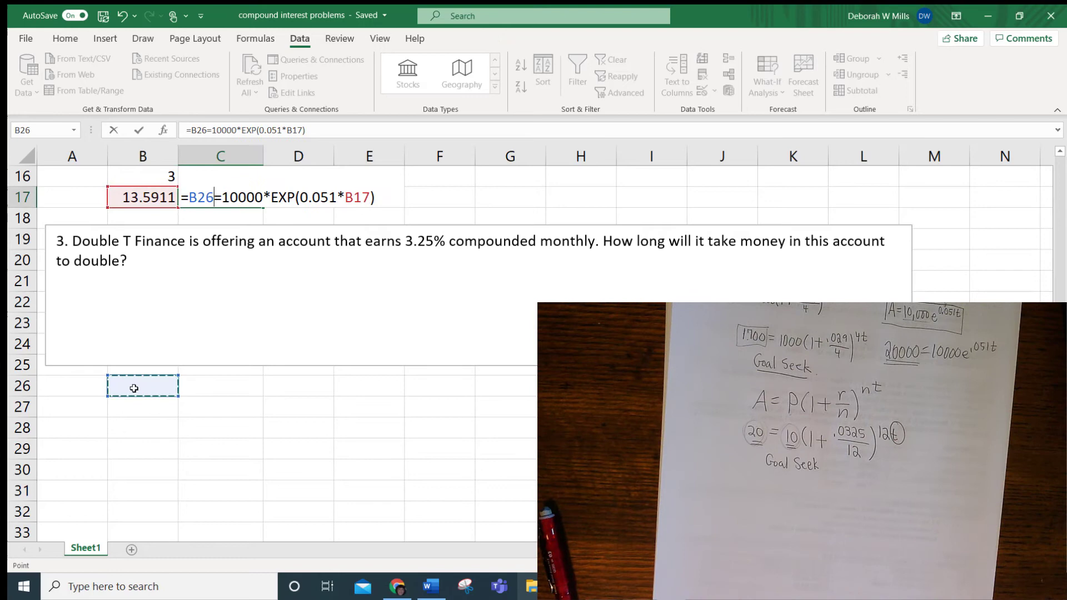
key("Escape")
Enter headers t in B26 and A(t) in C26 under problem 3
left_click(135, 390)
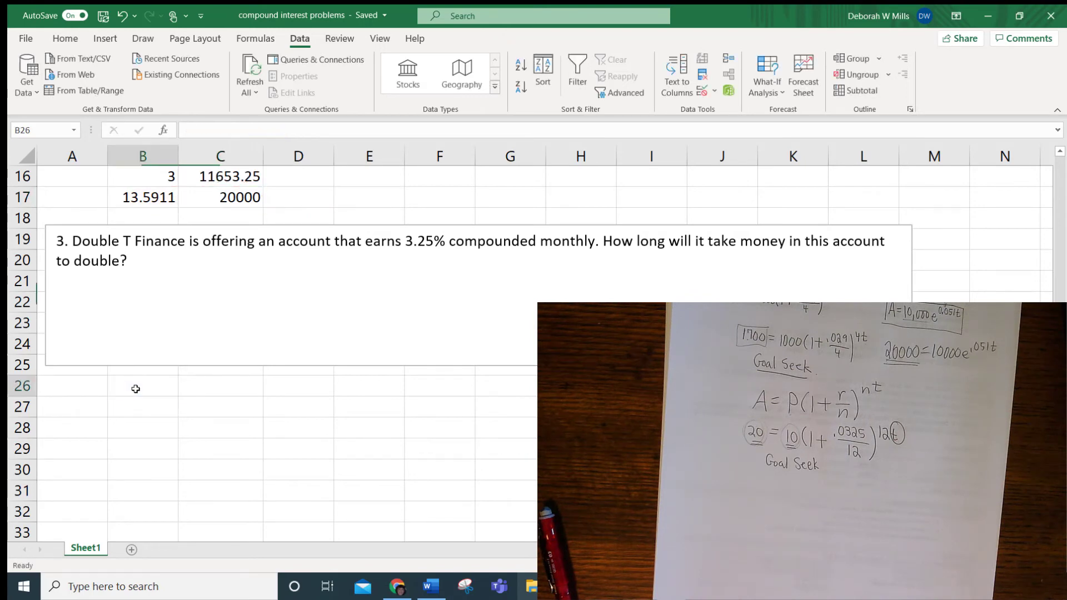
type("t")
key("Tab")
type("A9t")
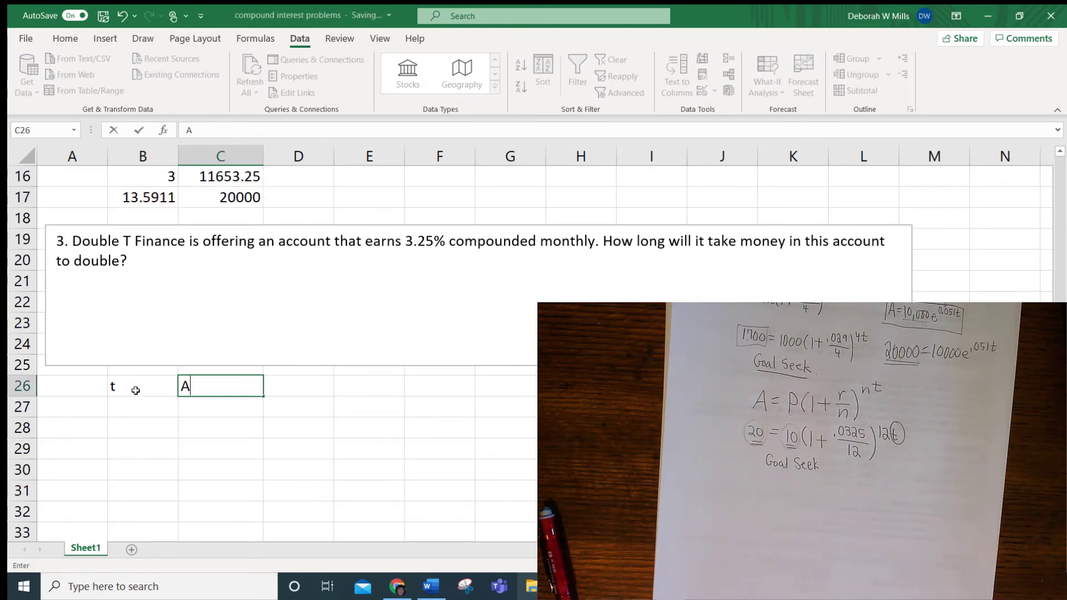
key("BackSpace")
key("BackSpace")
key("BackSpace")
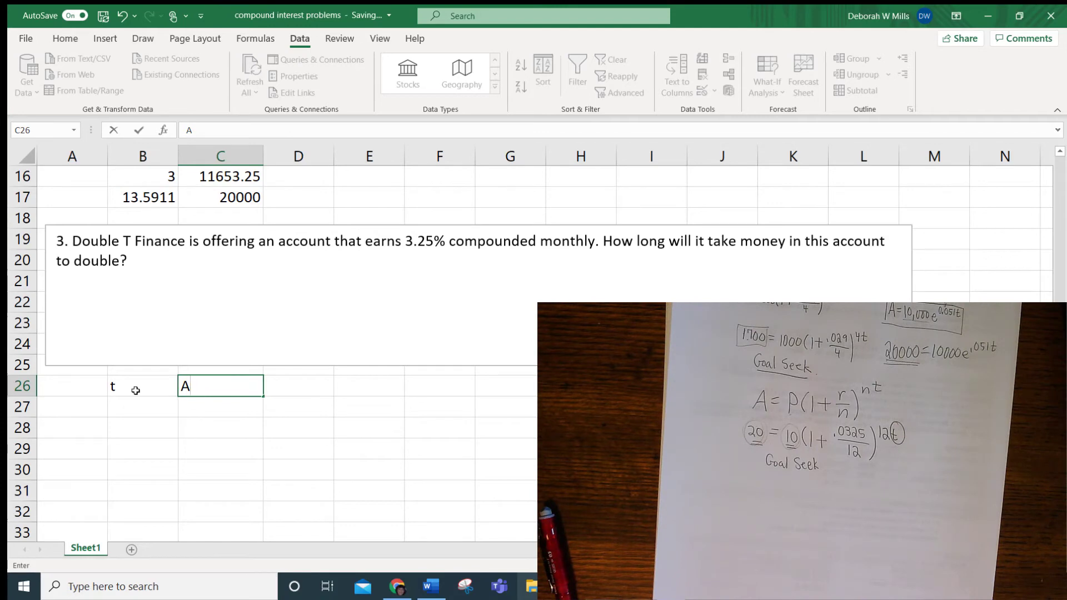
key("Return")
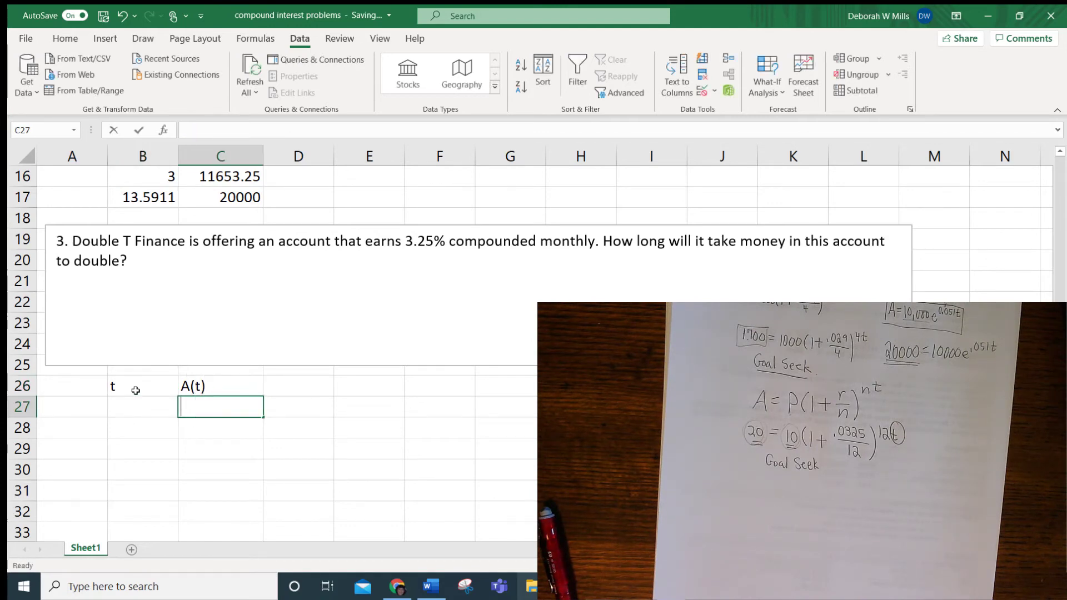
Enter =10*(1+.0325/12)^(12*B27) in C27 for monthly compounding at 3.25%
type("=10*(1+")
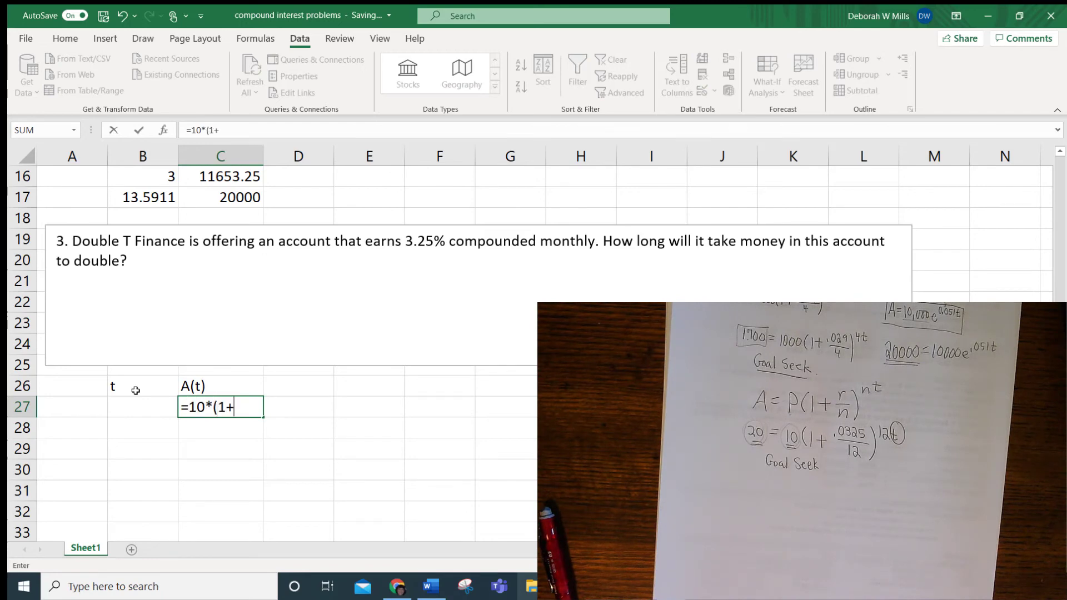
type(".0325/12")
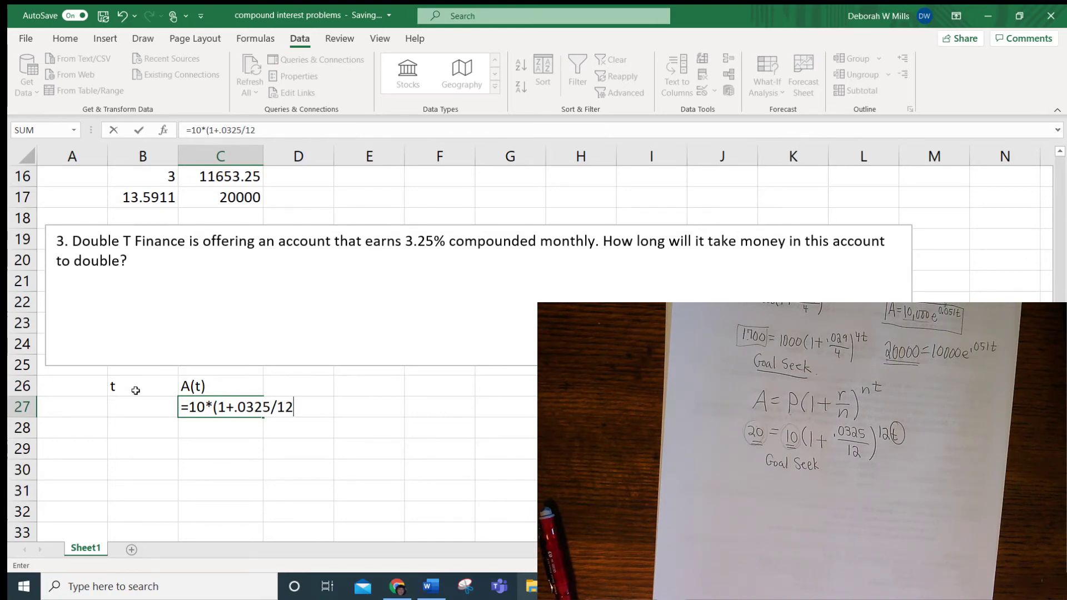
type(")^(12*")
left_click(129, 405)
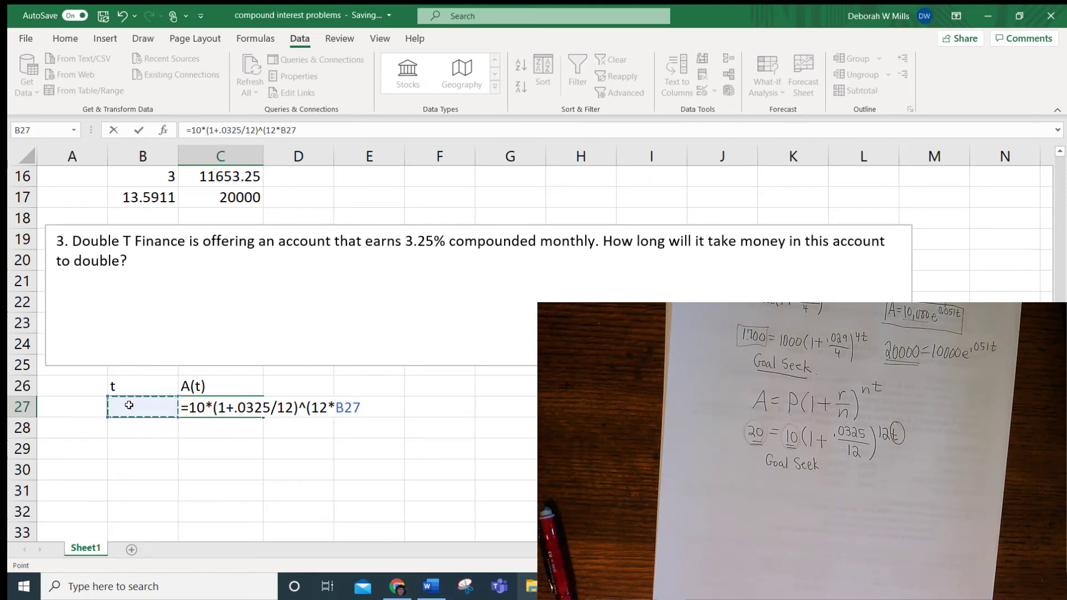
type(")")
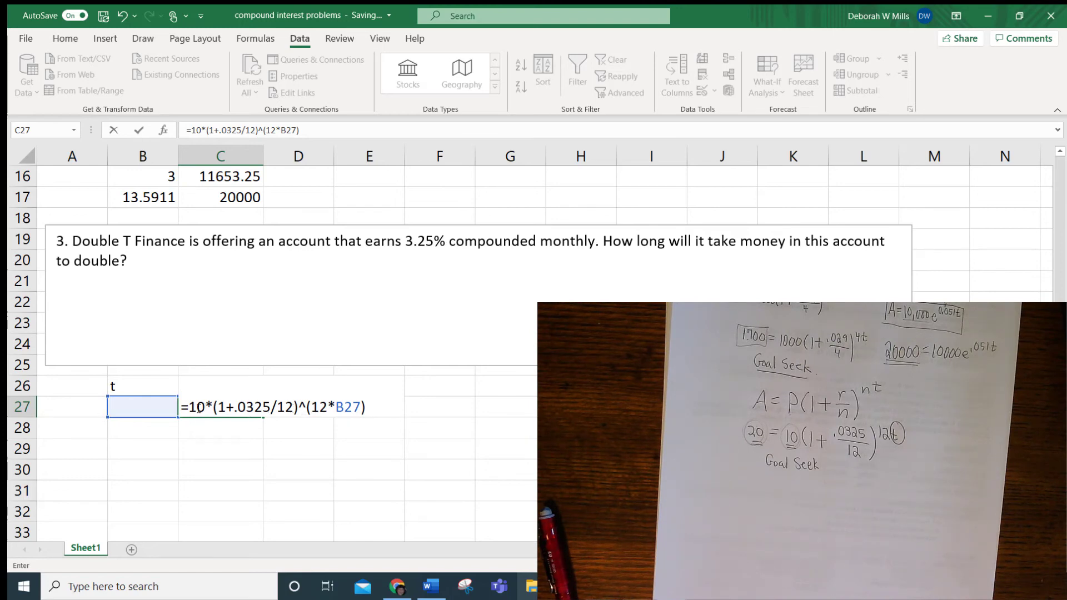
key("Return")
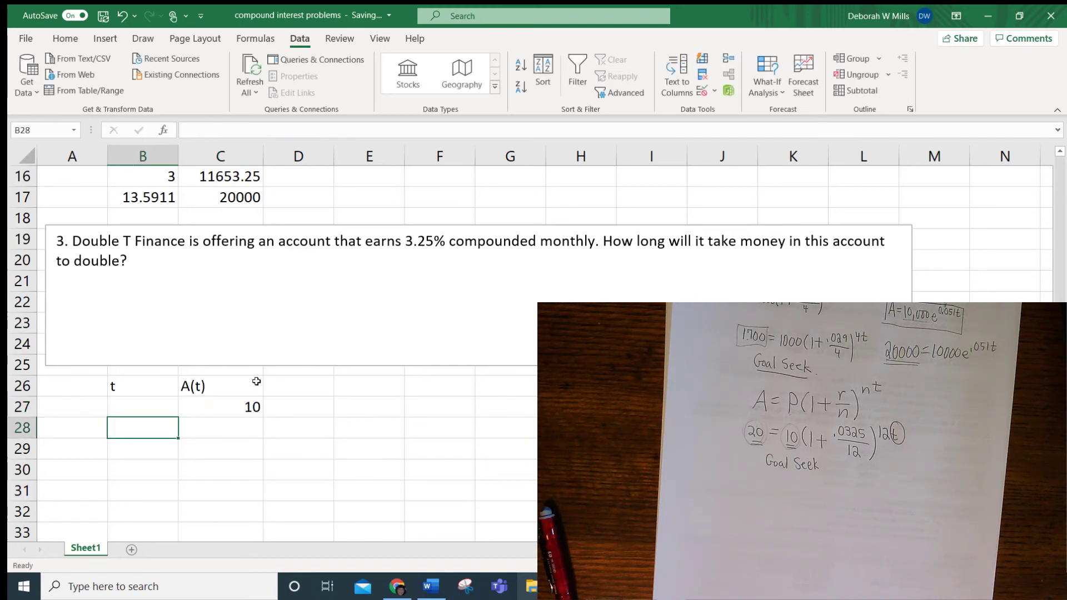
left_click(241, 410)
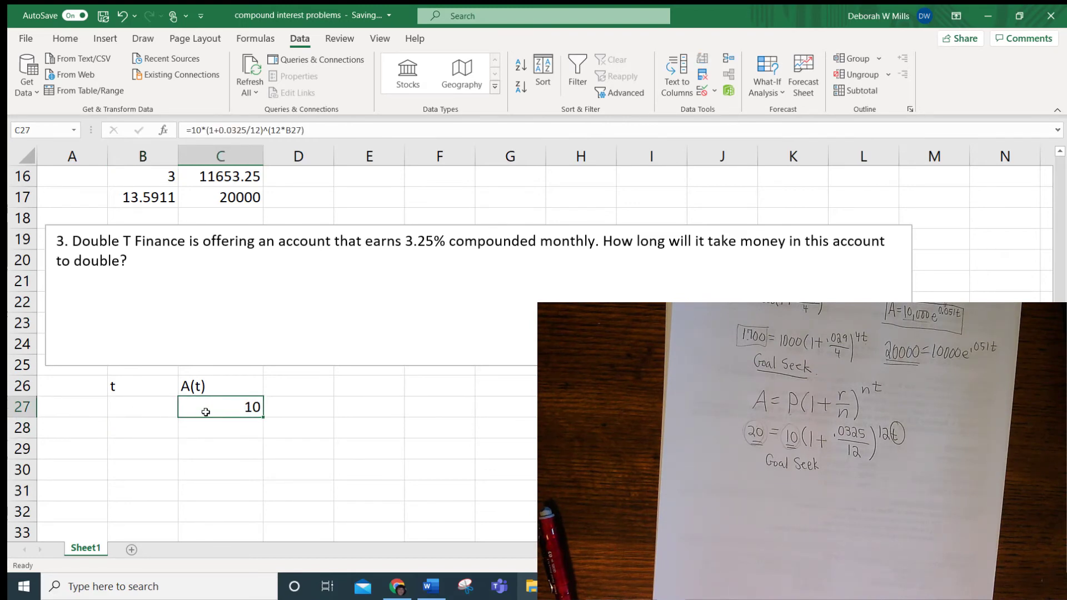
Goal Seek C27 to 20 by changing B27, giving a doubling time of 21.3566 years
left_click(755, 82)
left_click(777, 132)
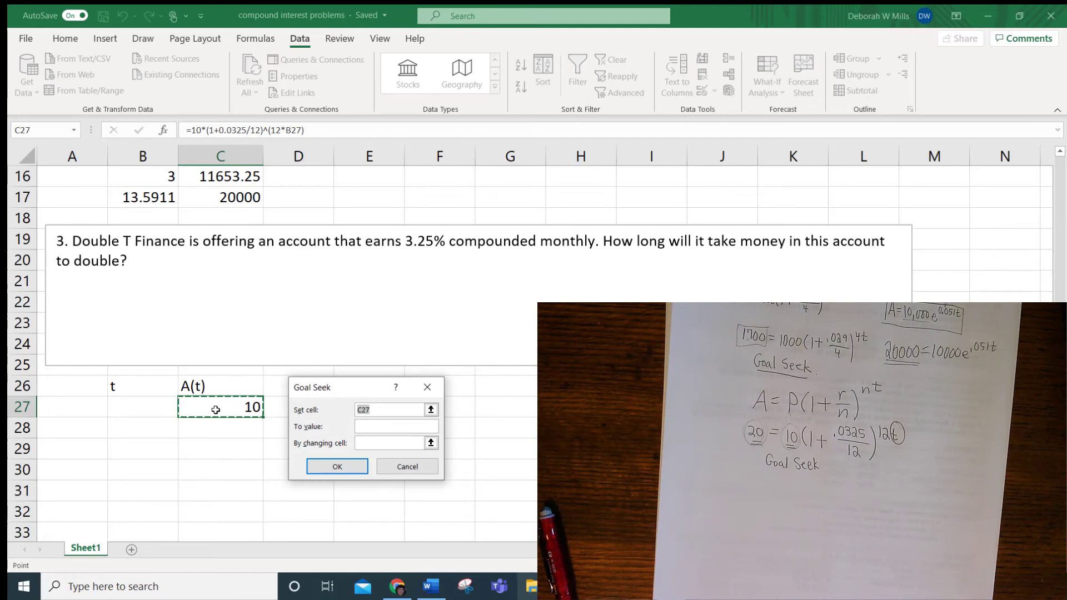
left_click(386, 426)
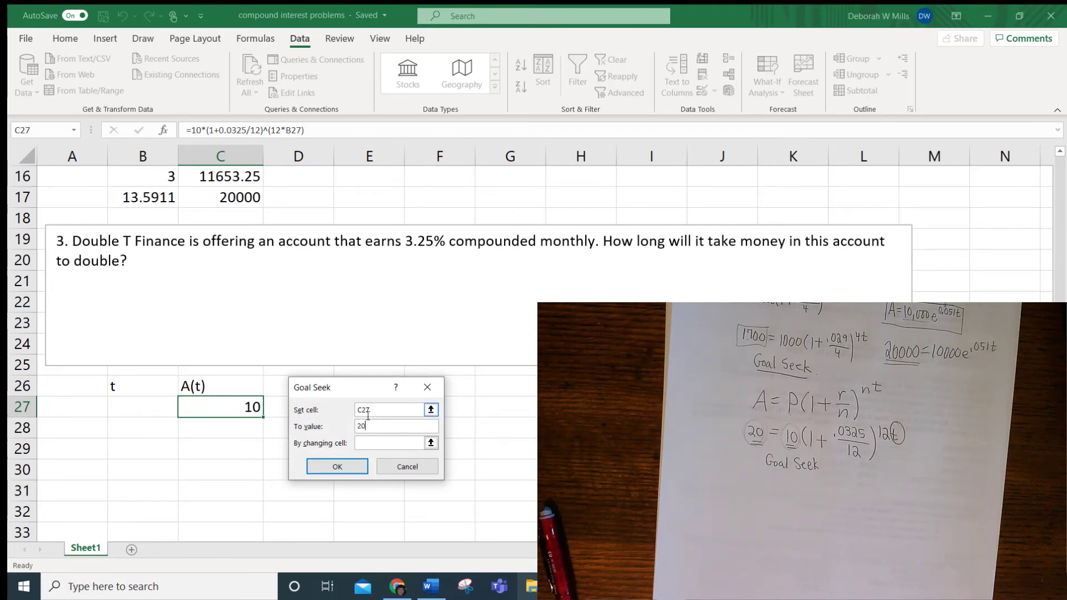
left_click(375, 443)
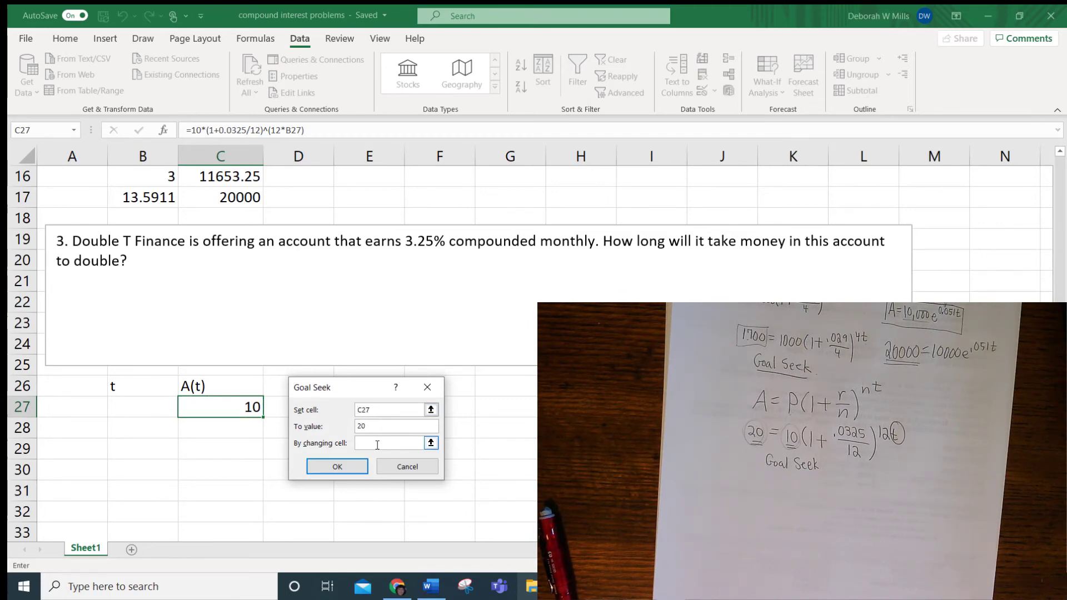
left_click(134, 410)
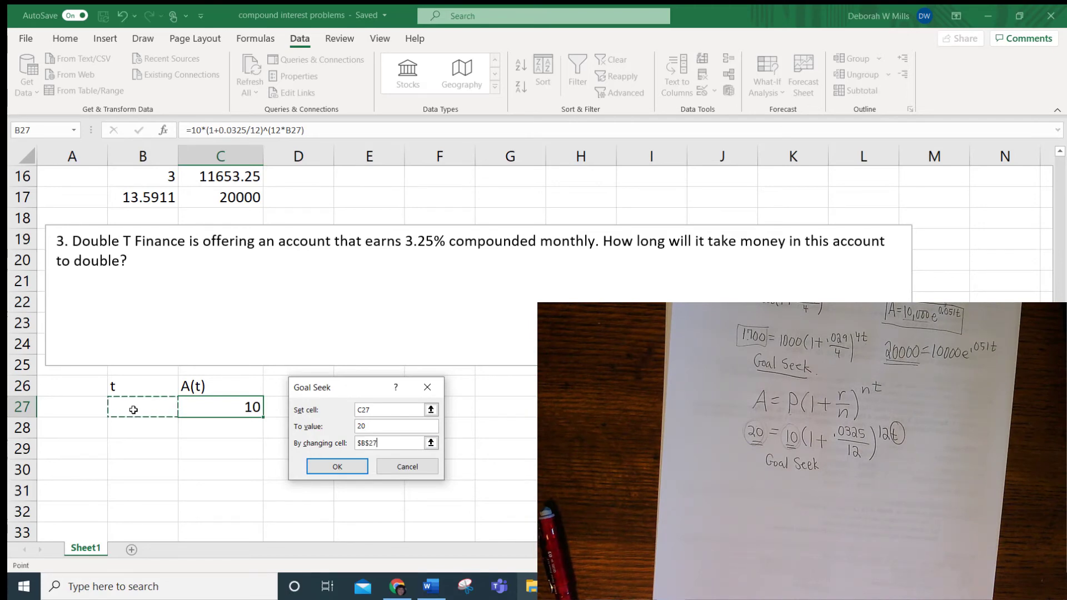
left_click(327, 469)
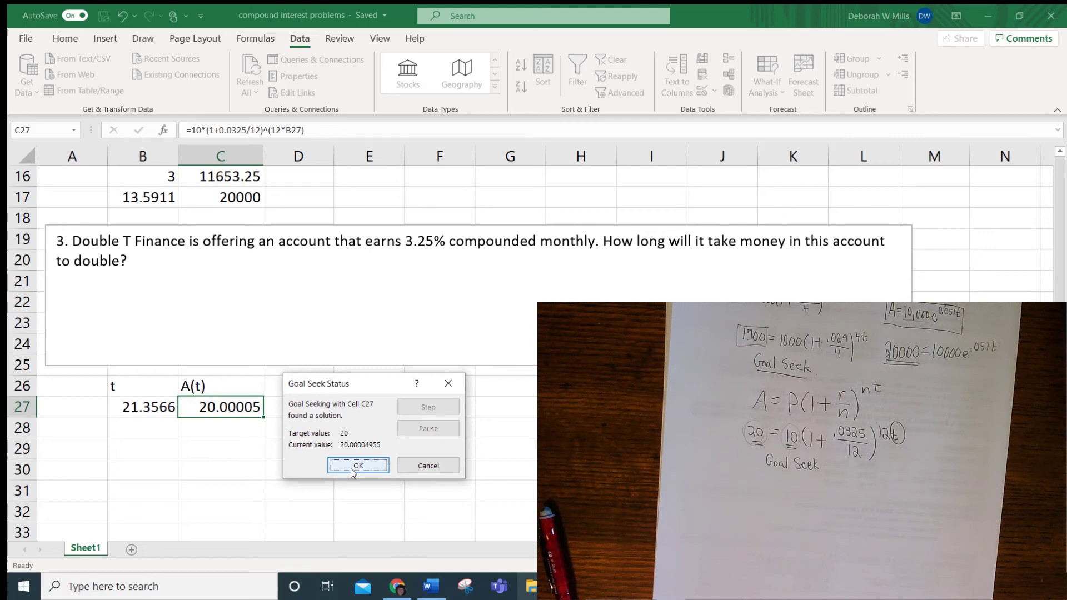
left_click(351, 467)
Write '21.36 years' beneath problem 3's question, then begin editing the principal in C27's formula
left_click(163, 272)
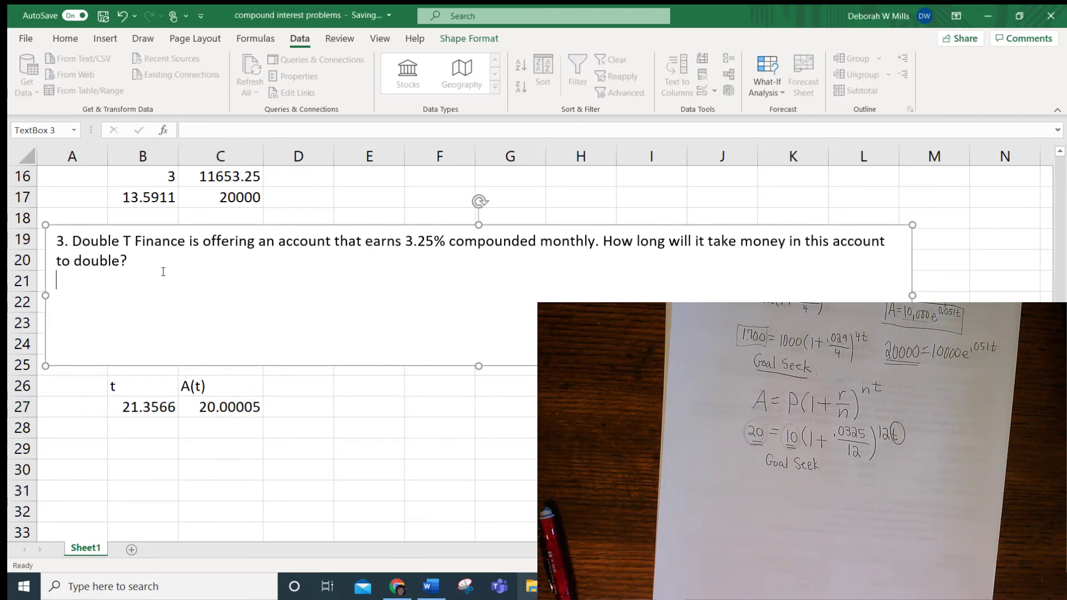
type("21.36 years")
left_click(216, 408)
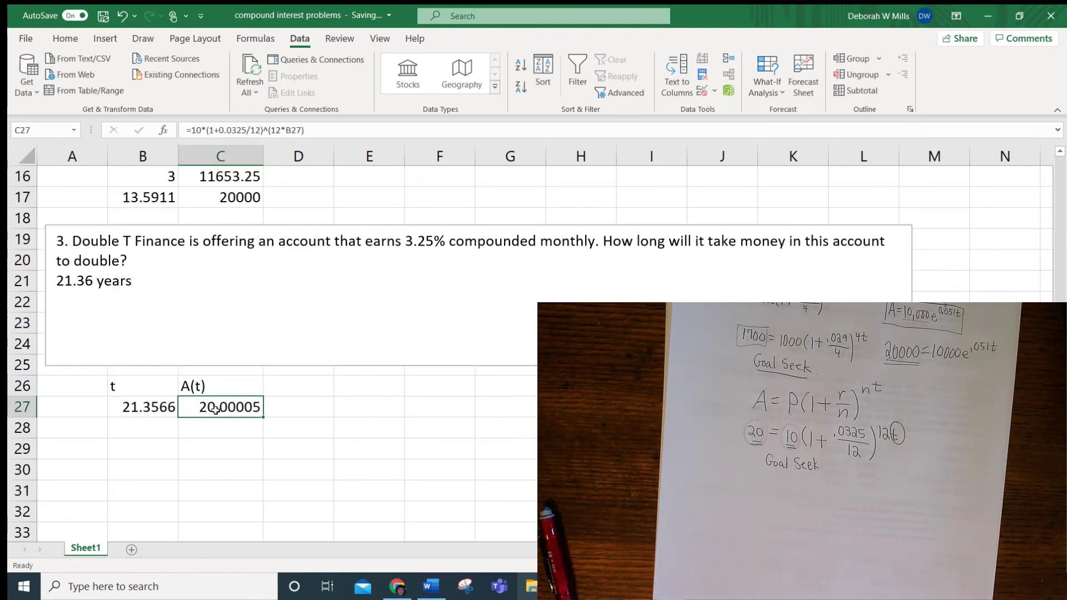
left_click(203, 129)
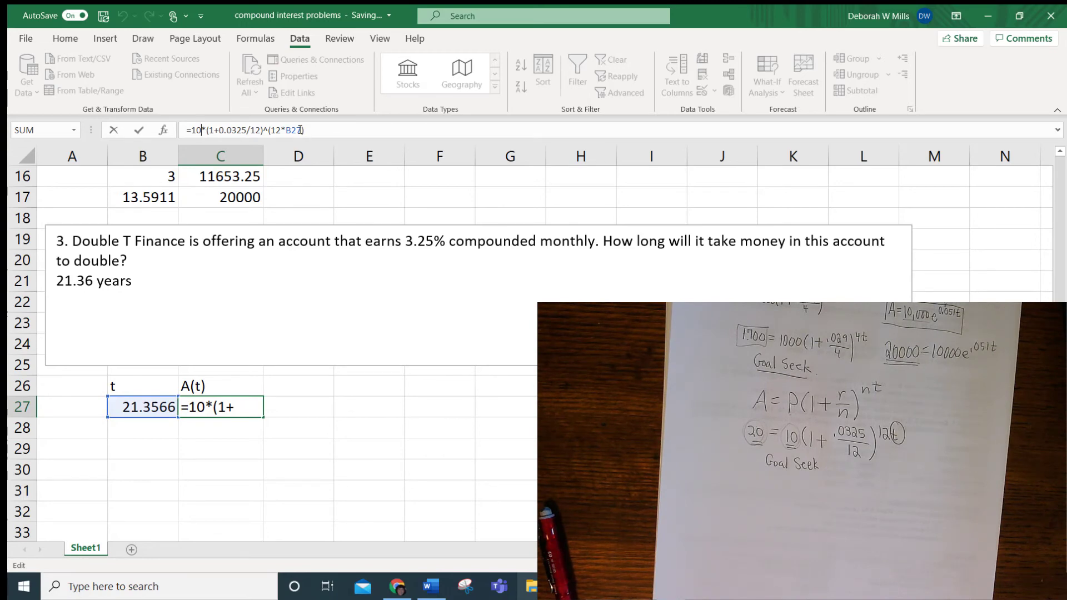
Append zeros to the principal in C27's formula twice, so C27 now shows 2000005
type("000")
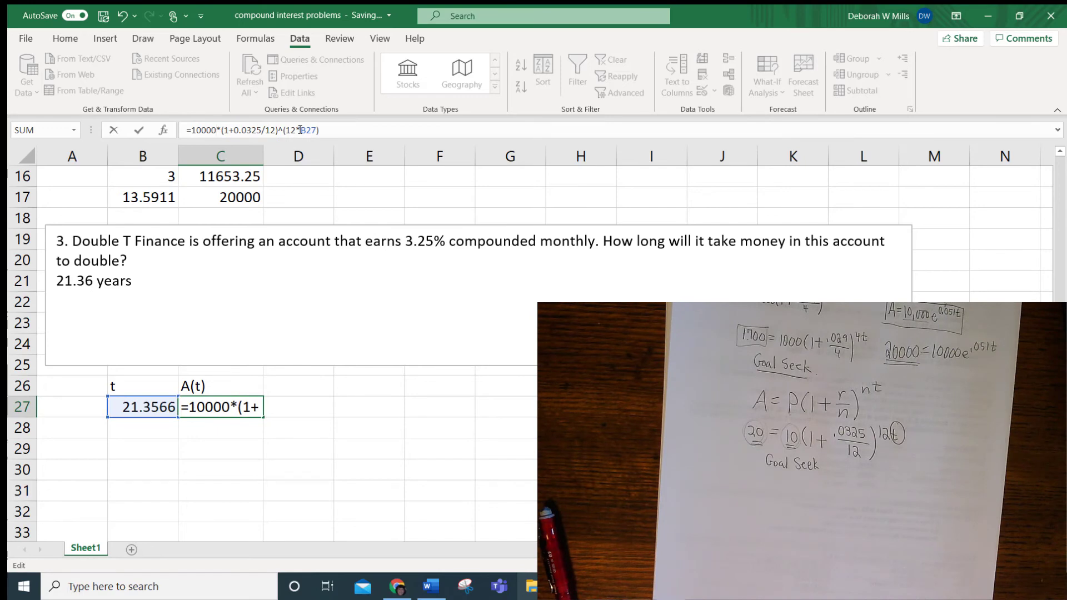
key("Return")
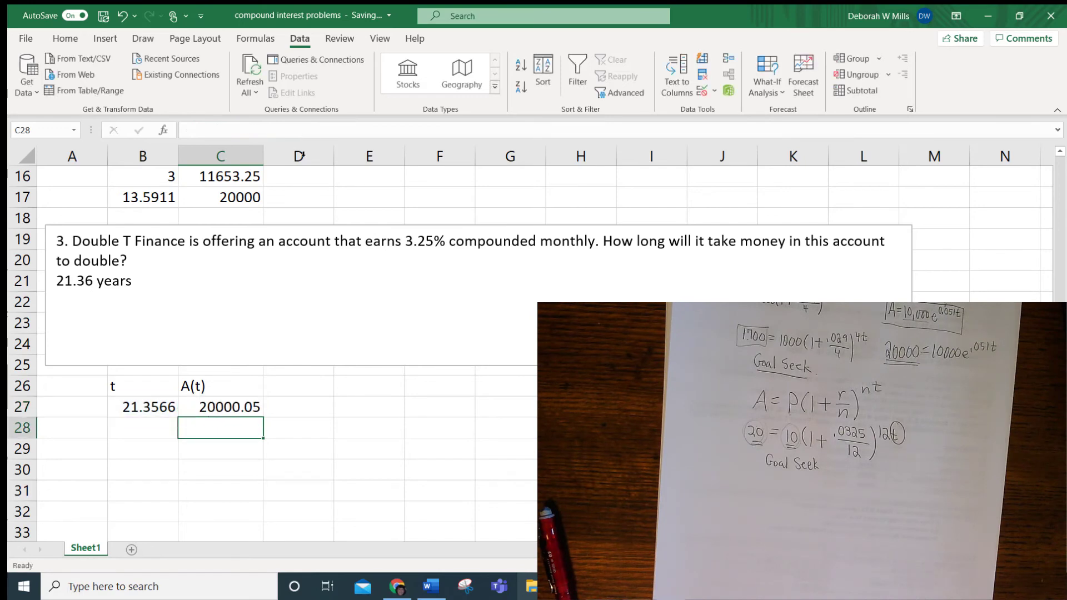
left_click(227, 412)
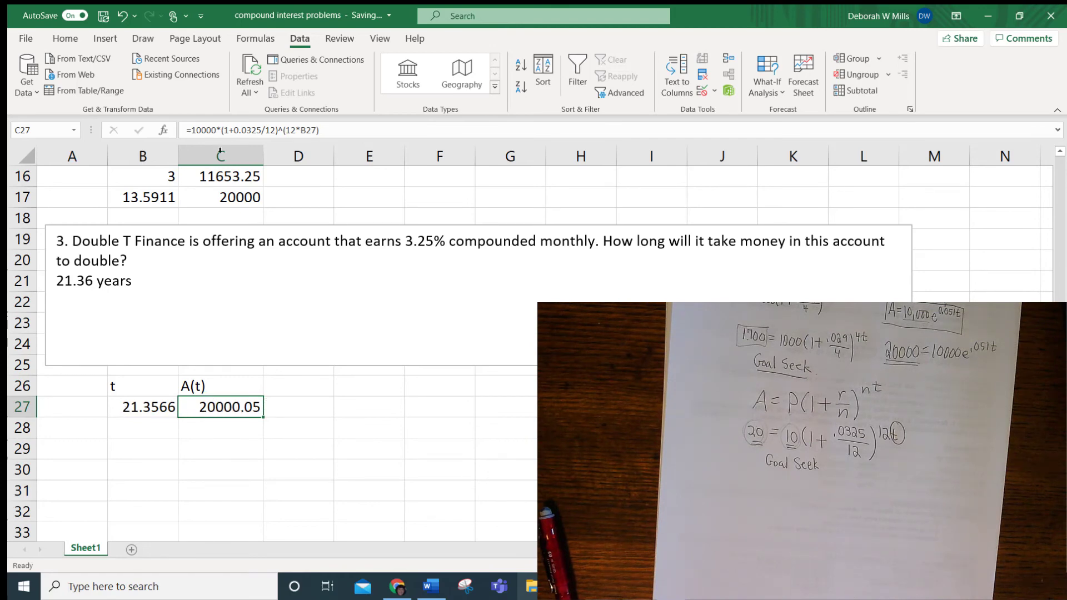
left_click(216, 131)
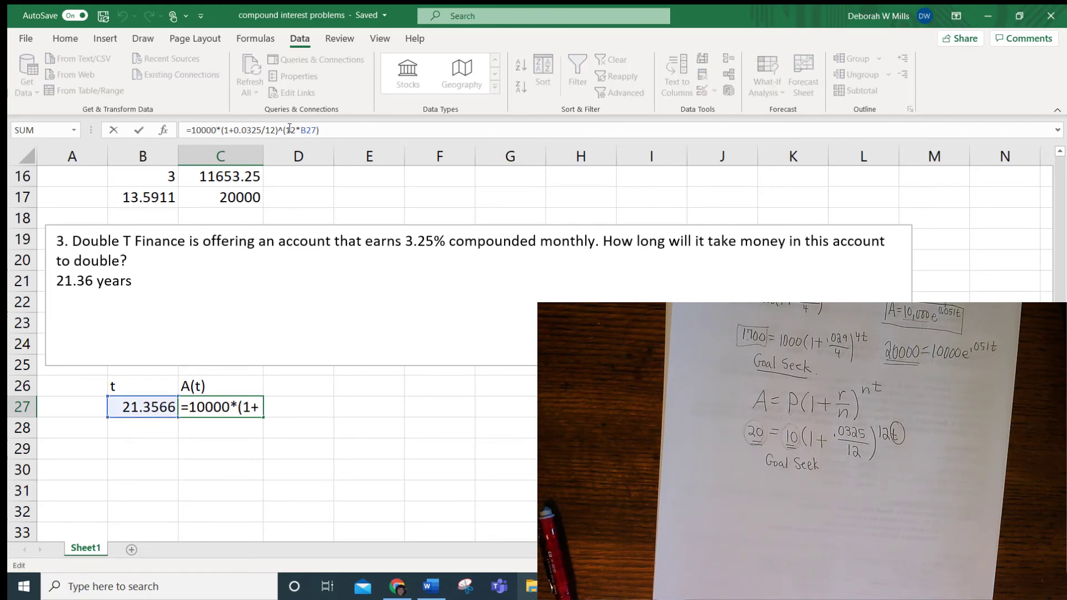
type("00")
key("Return")
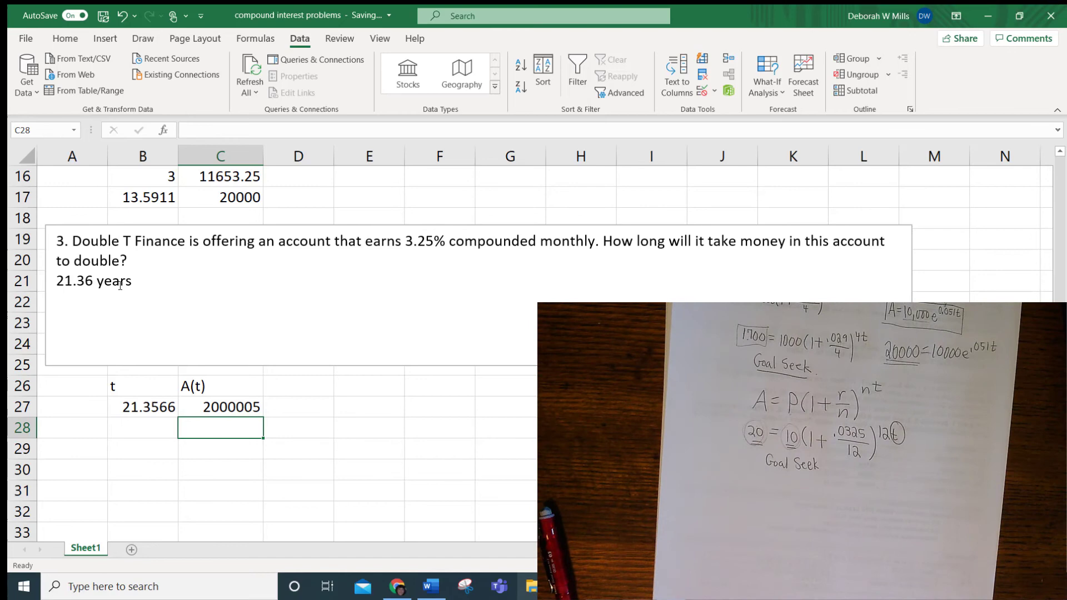
scroll(302, 350, "down", 1)
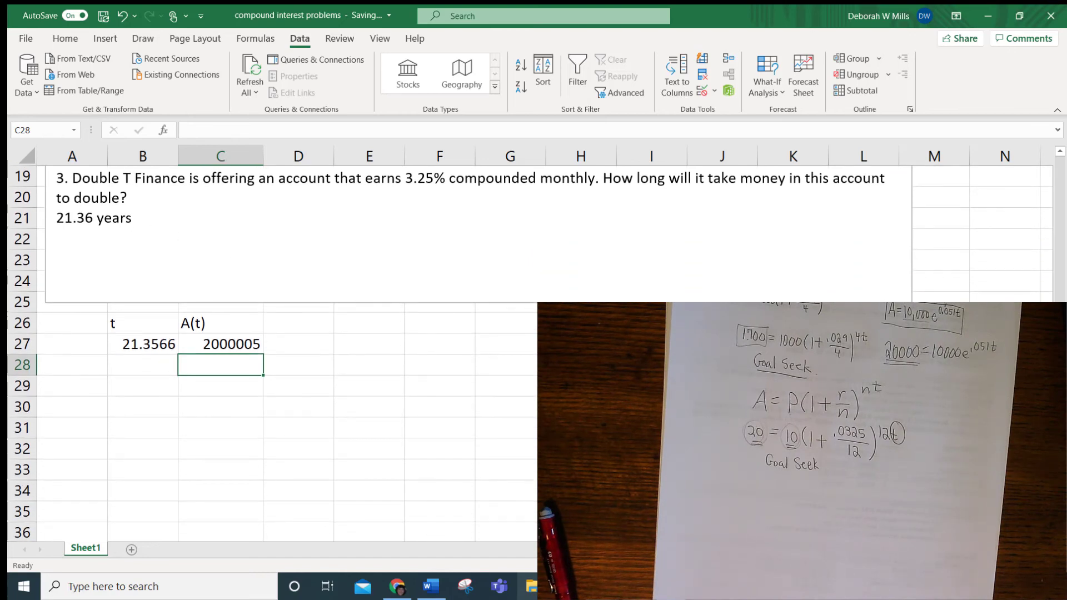
Move the problem 4 question box below the problem 3 table and highlight 'compounded continuously'
left_click(389, 278)
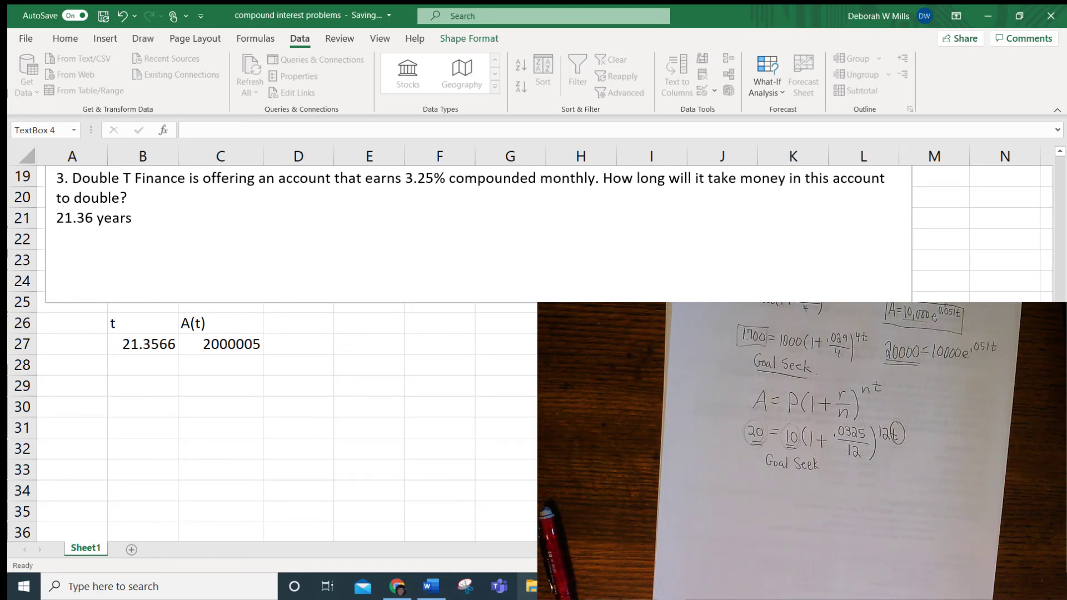
left_click_drag(727, 445, 157, 362)
scroll(157, 362, "down", 1)
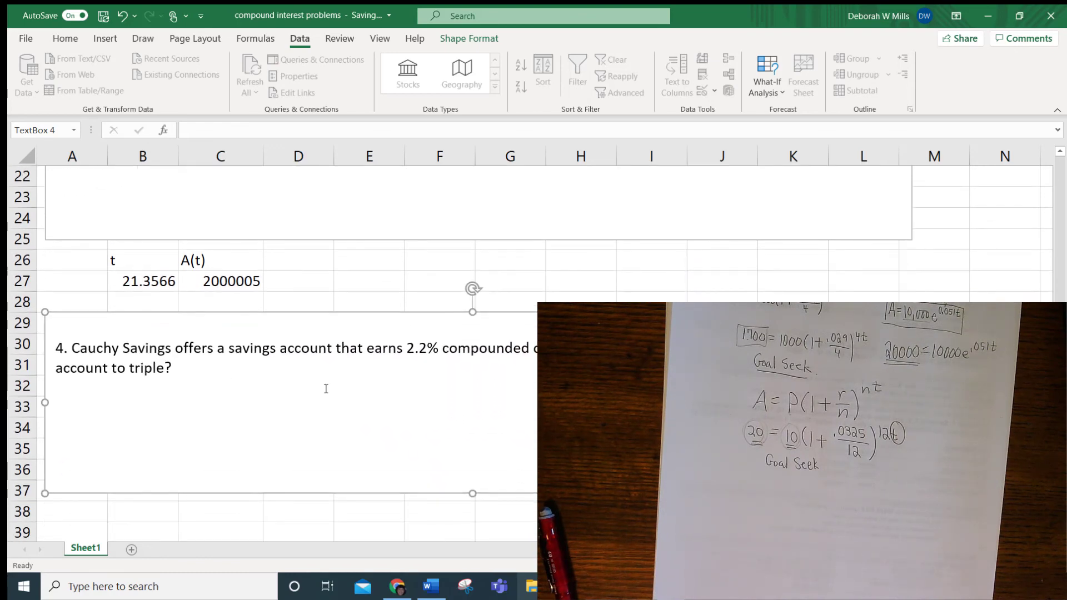
scroll(331, 383, "down", 1)
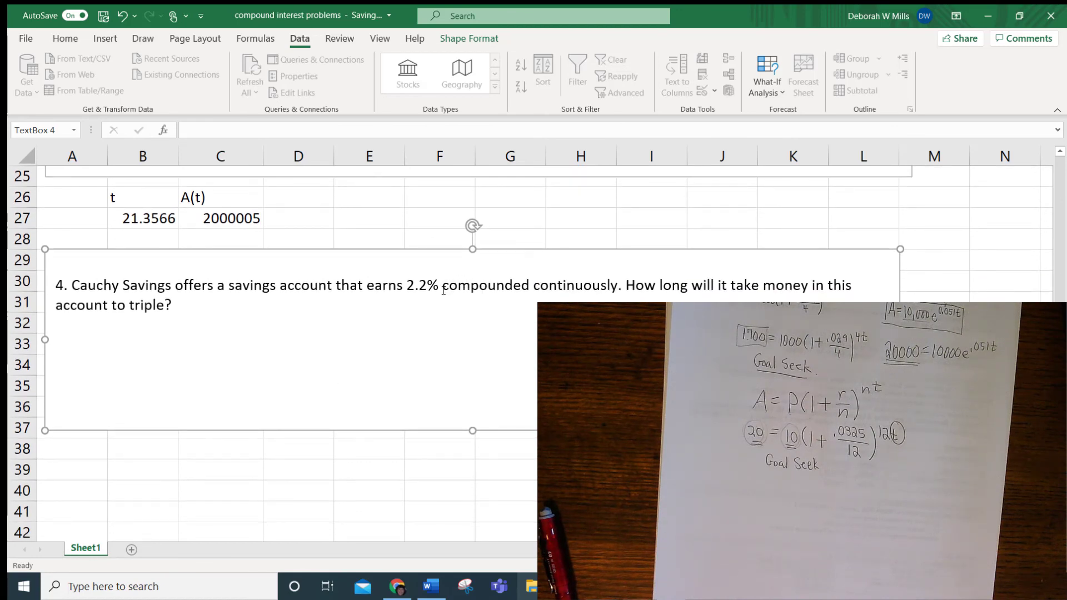
left_click_drag(443, 286, 618, 287)
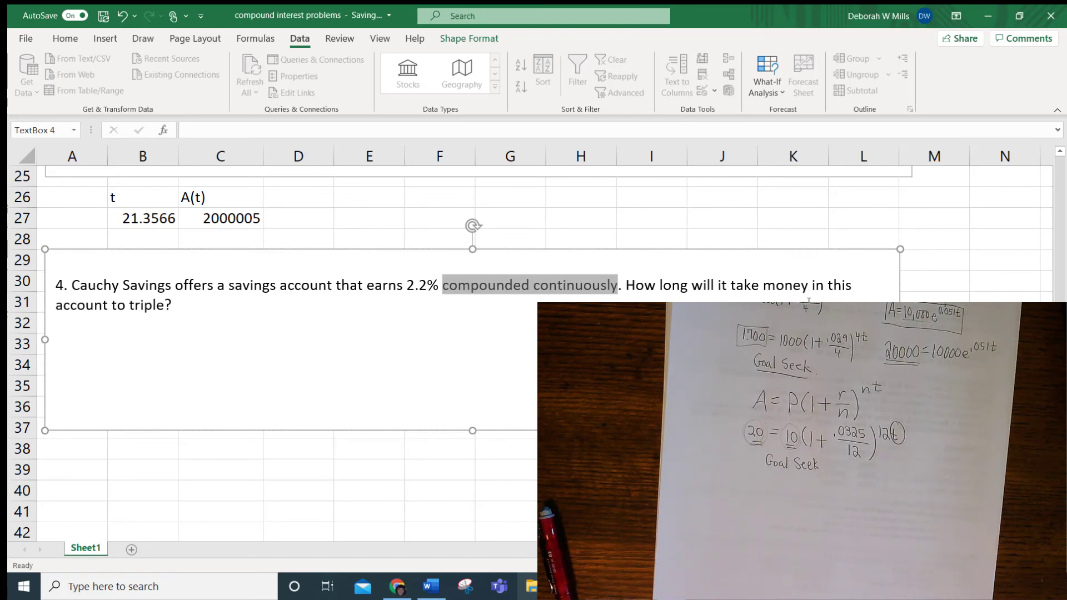
left_click(154, 321)
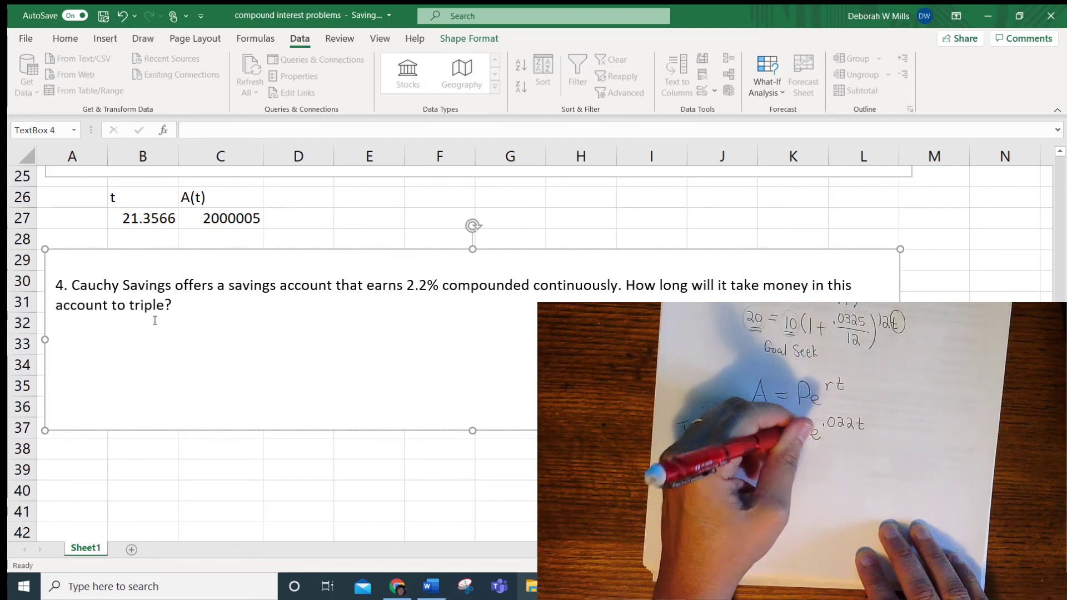
left_click(155, 321)
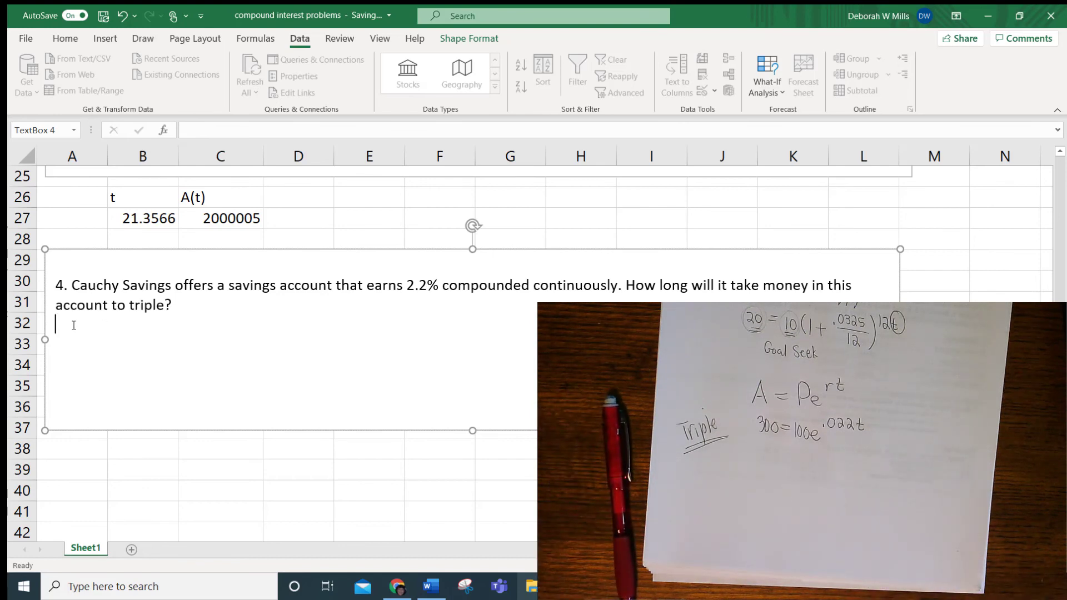
Add the problem 4 table headings 't' in B38 and 'A(t)' in C38
left_click(110, 467)
left_click(127, 450)
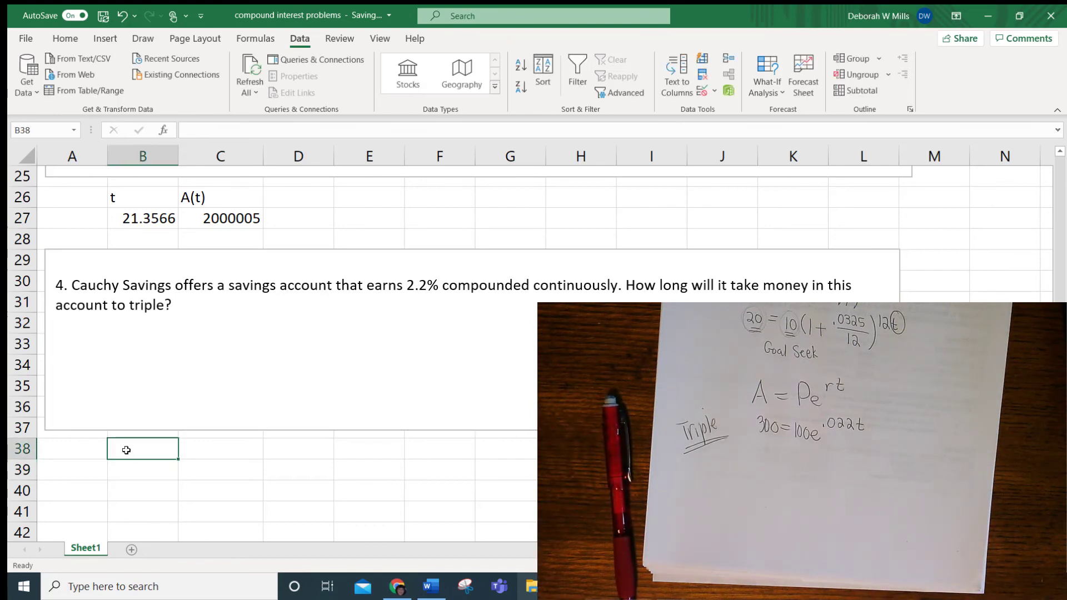
type("t")
key("Tab")
type("A")
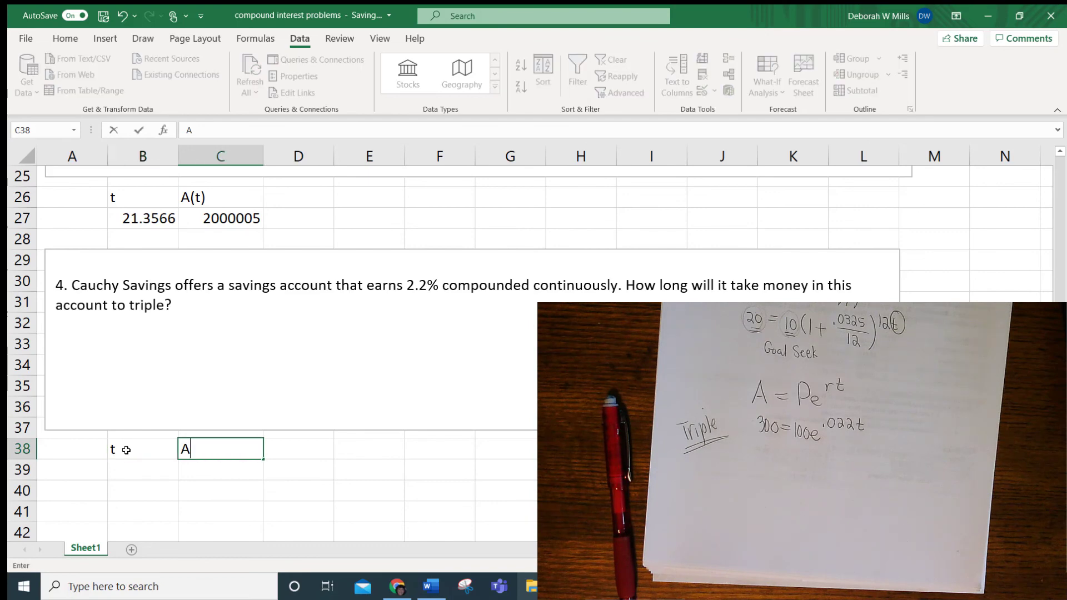
type("(t)")
key("Return")
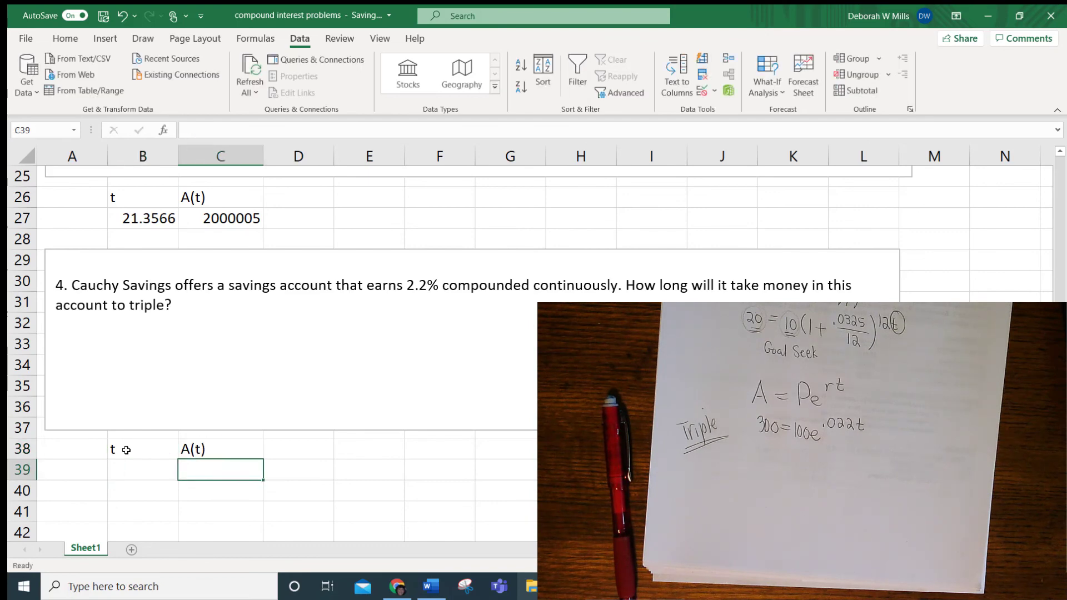
Enter =100*exp(.022*B39) in C39, which shows 100
type("=1")
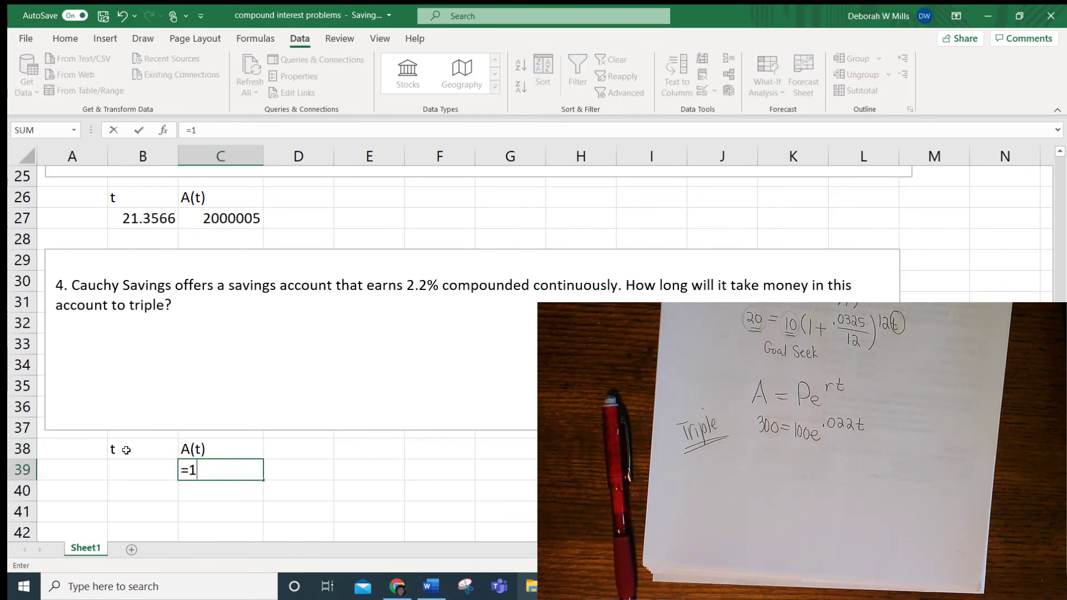
type("00*exp(")
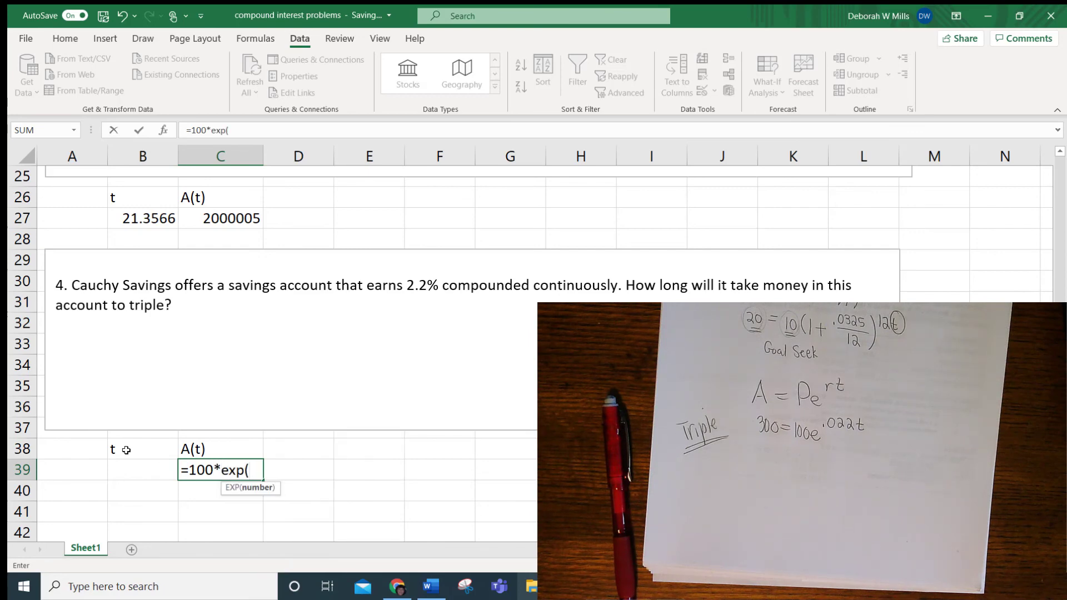
type(".022*")
left_click(124, 467)
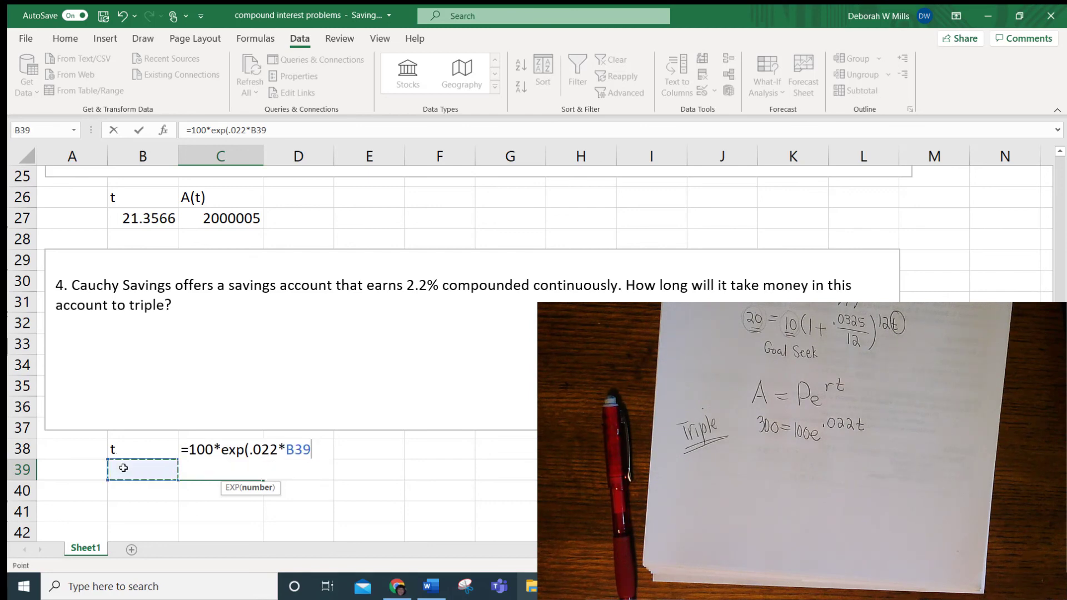
type(")")
key("Return")
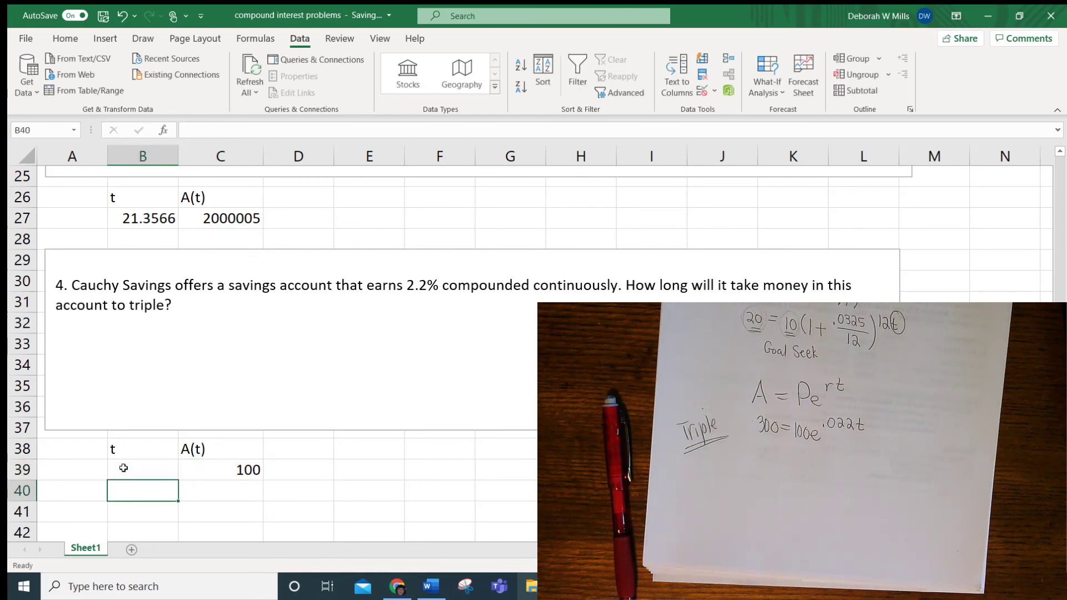
left_click(210, 471)
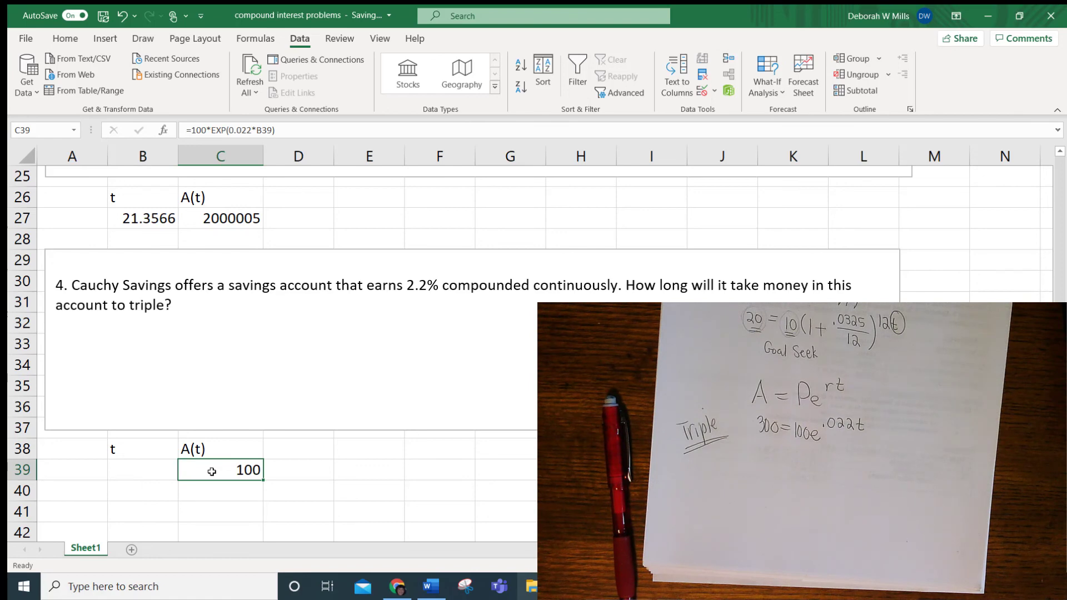
scroll(212, 472, "down", 1)
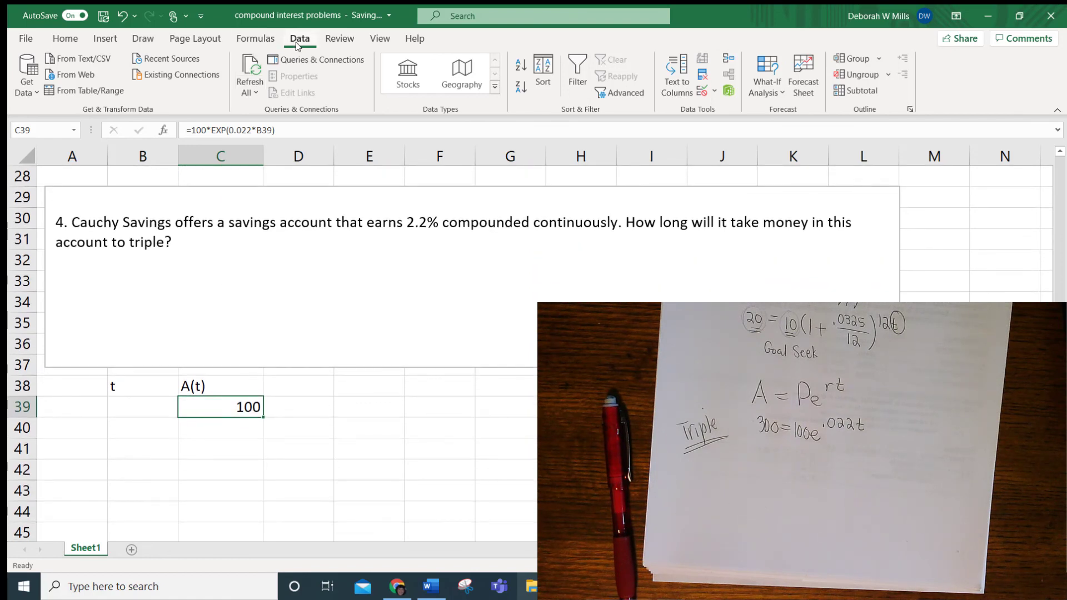
Goal Seek C39 to 300 by changing B39
left_click(766, 84)
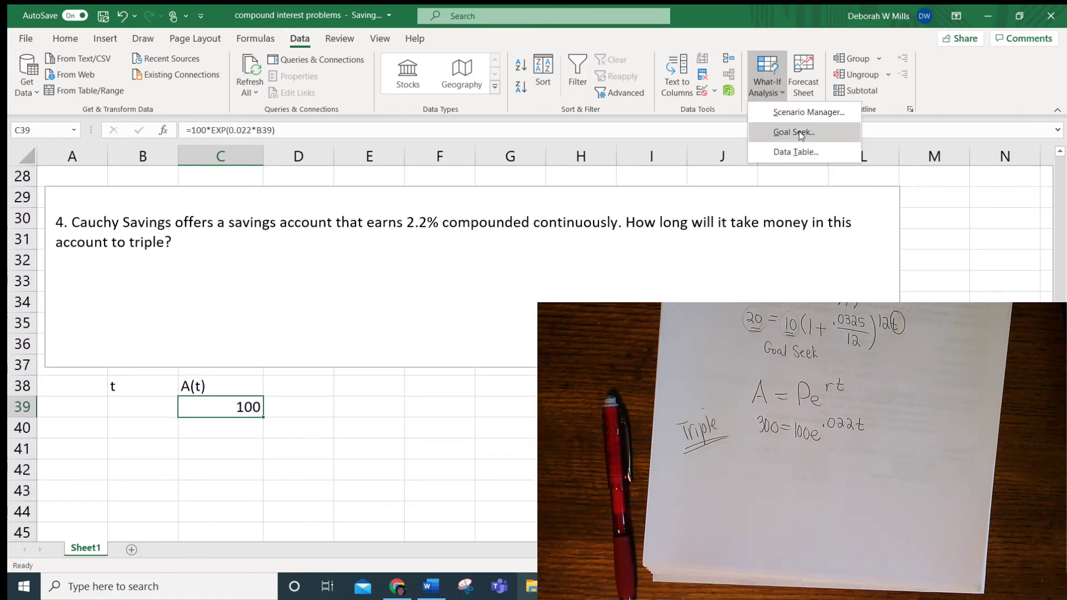
left_click(795, 132)
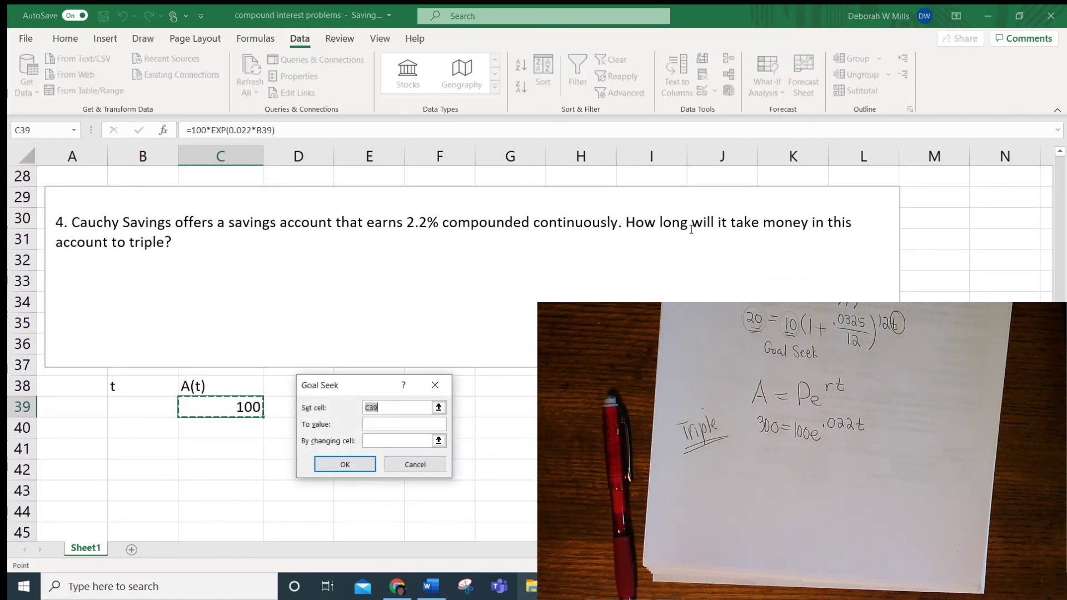
left_click(388, 422)
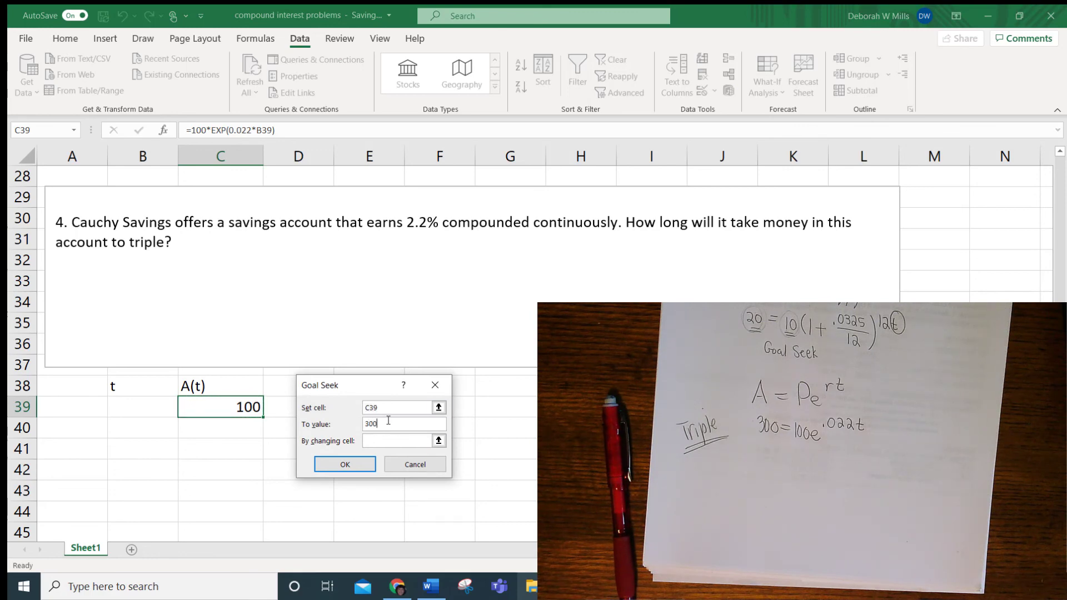
left_click(397, 441)
left_click(140, 405)
left_click(323, 470)
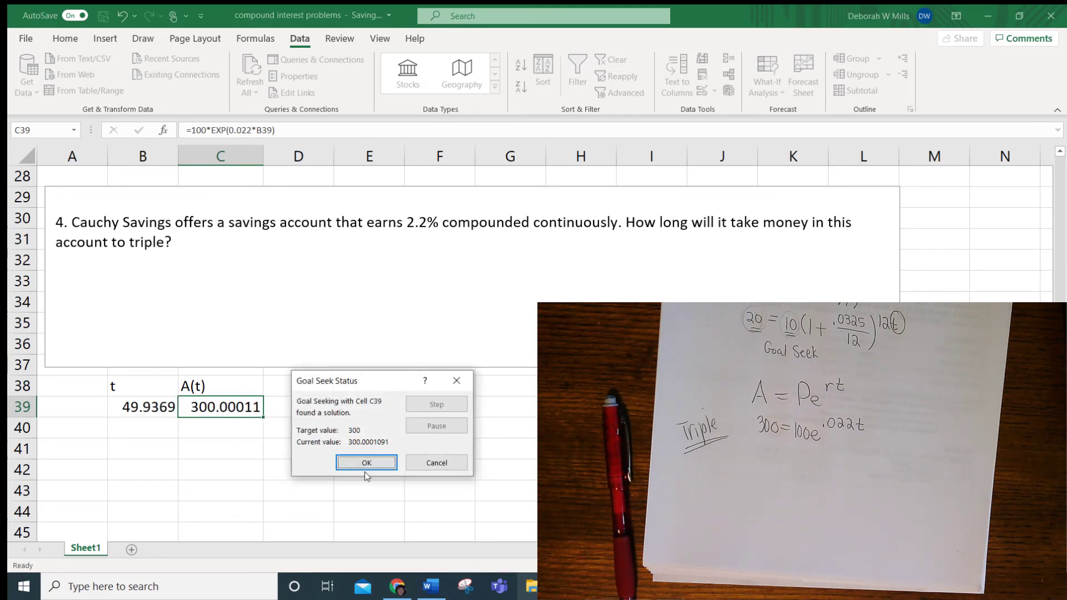
Accept the solution B39 = 49.9369 and write '49.94 years' under problem 4's question
left_click(367, 464)
left_click(230, 255)
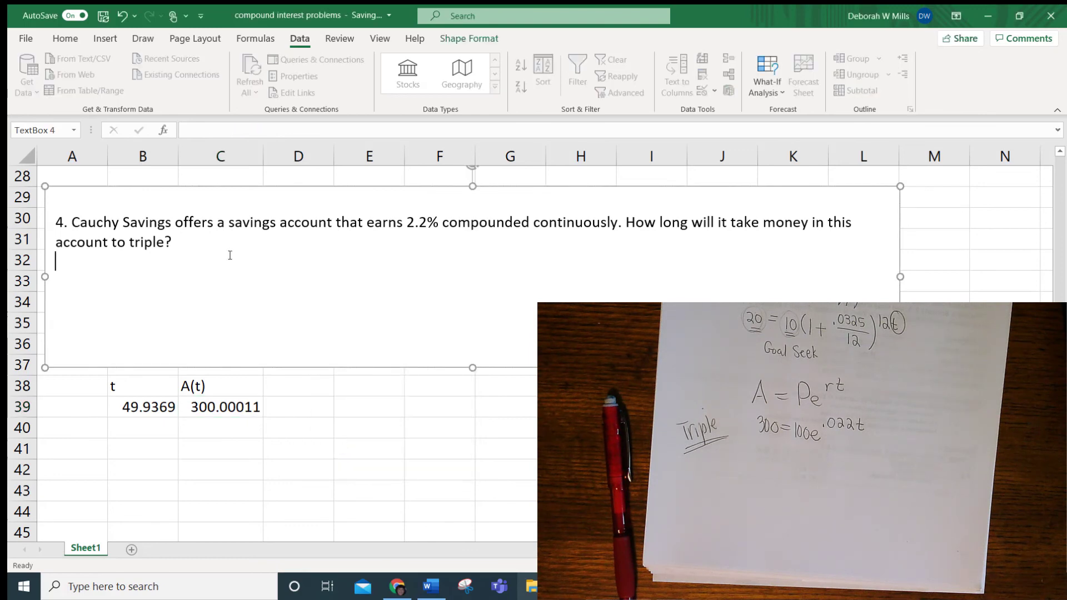
type("49.")
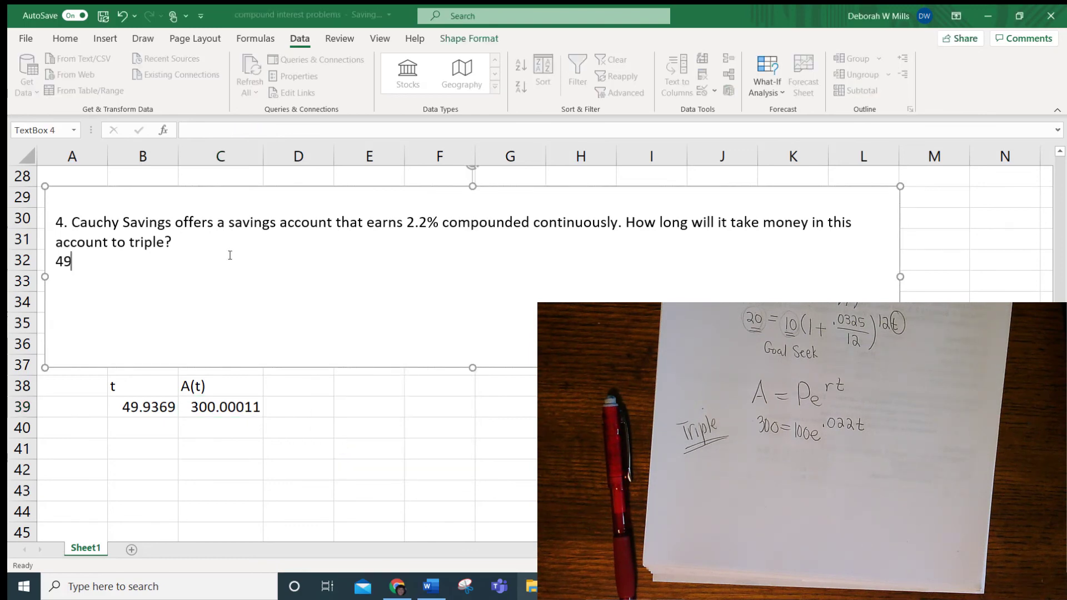